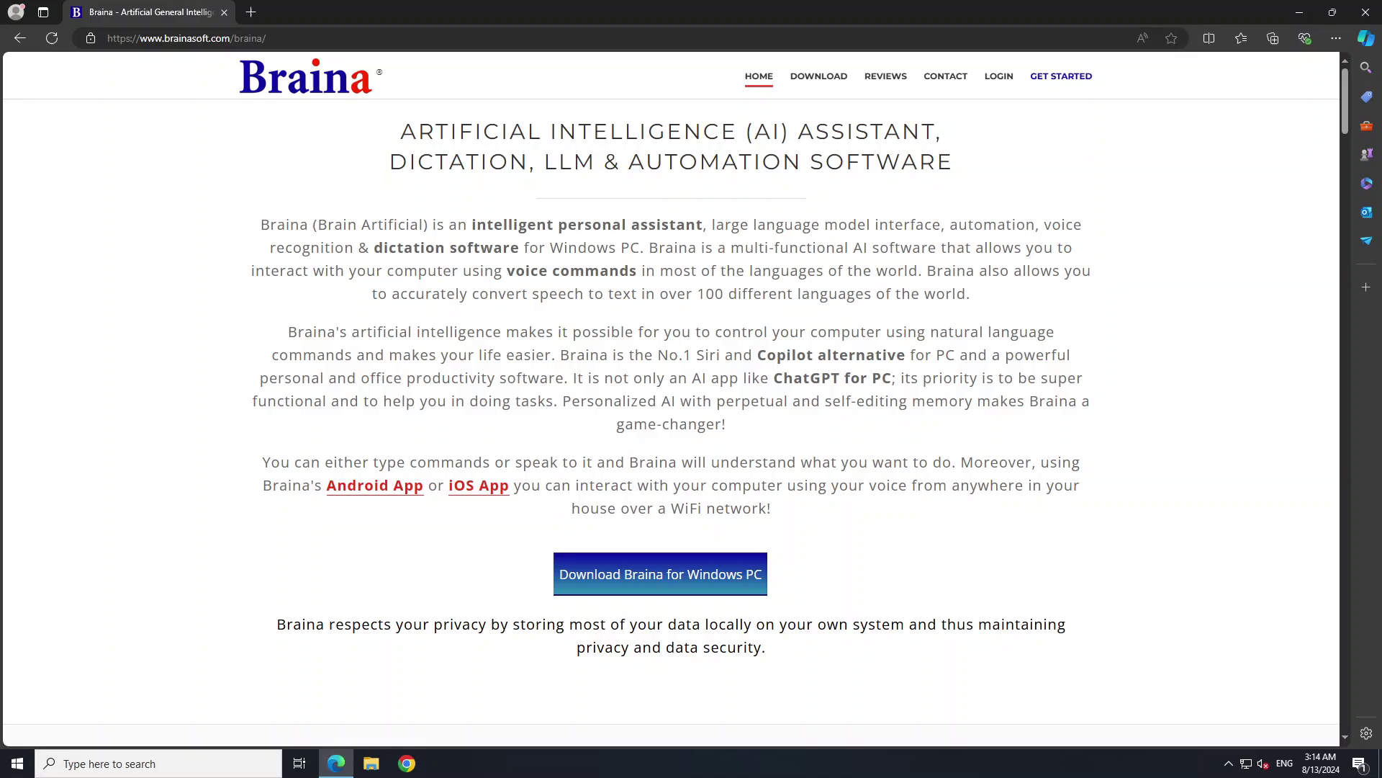
Compare the Braina plans on the Windows download page and download the free Braina Lite version.
{"action": "left_click", "coordinate": [655, 580]}
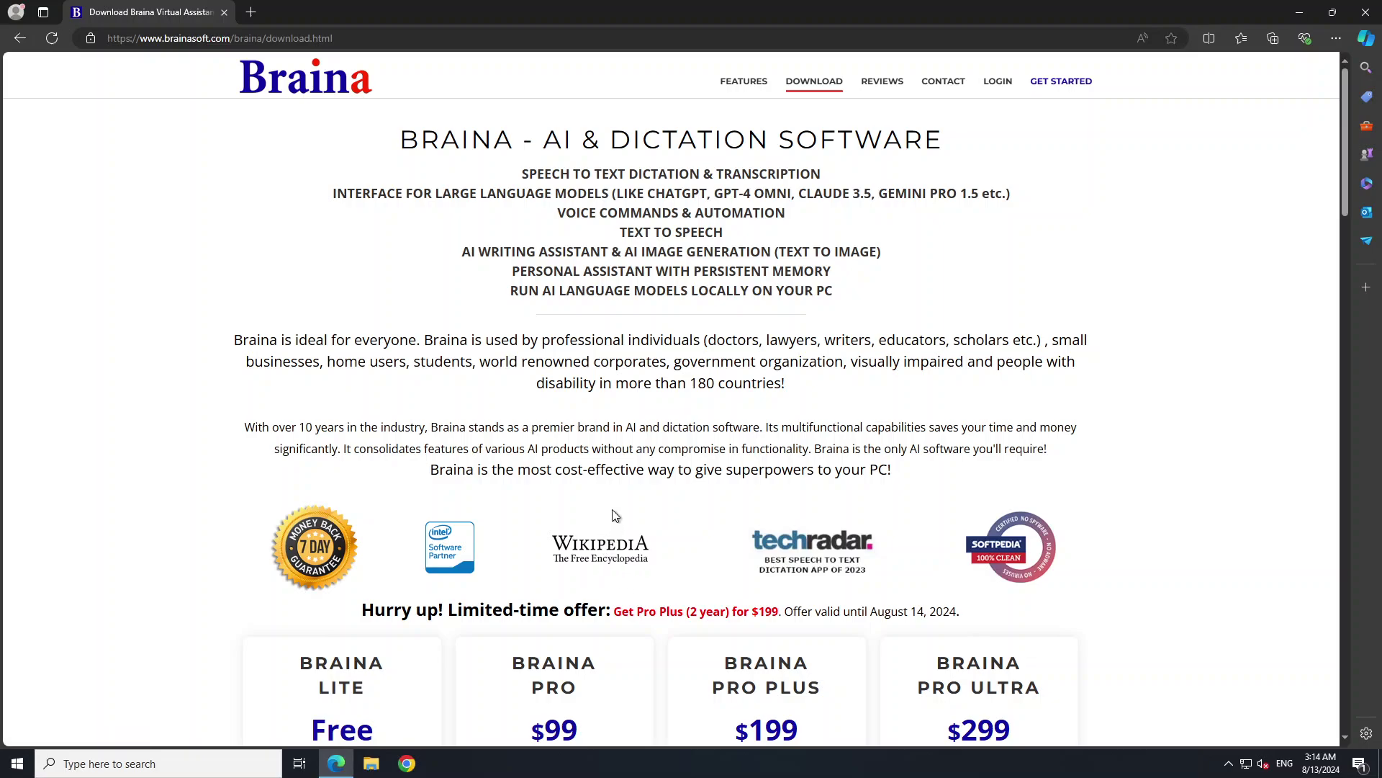
{"action": "scroll", "coordinate": [614, 516], "scroll_direction": "down", "scroll_amount": 6}
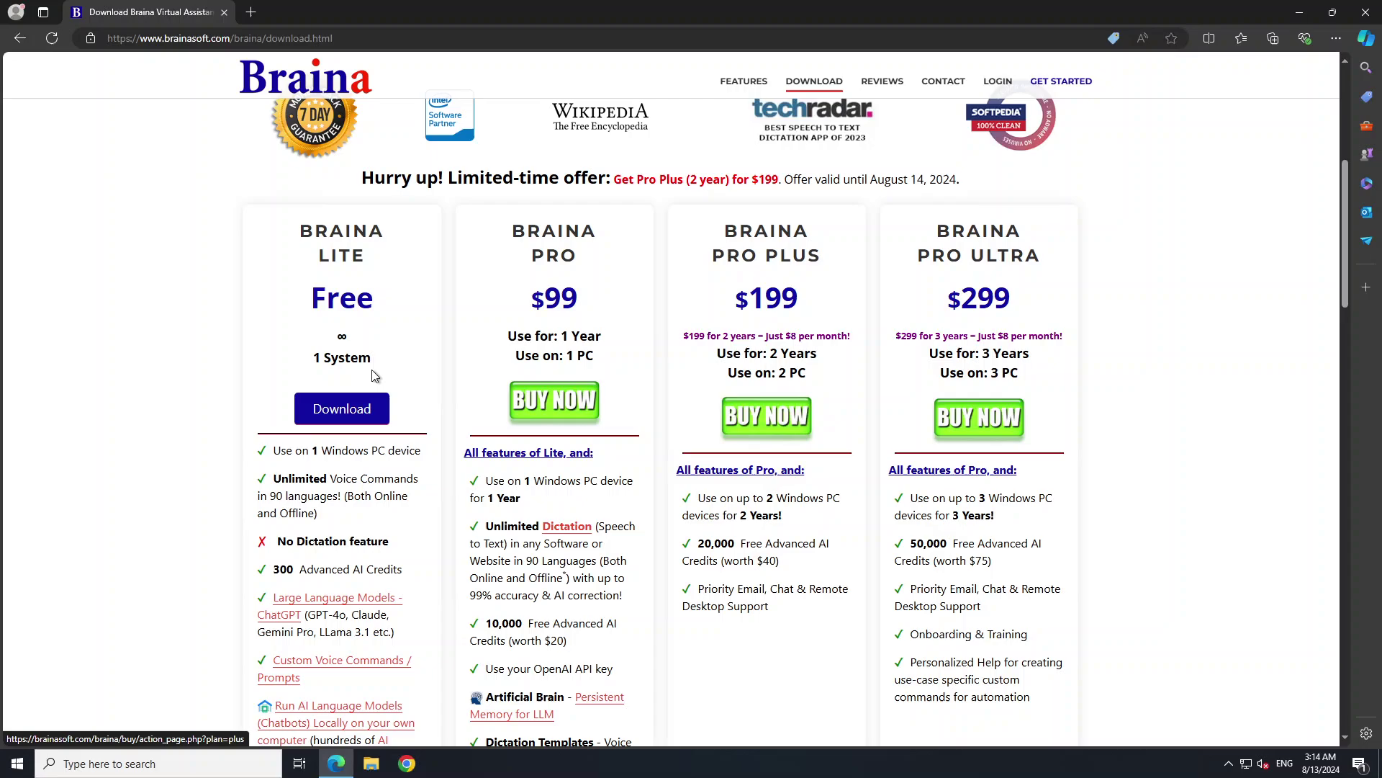
{"action": "scroll", "coordinate": [424, 432], "scroll_direction": "down", "scroll_amount": 1}
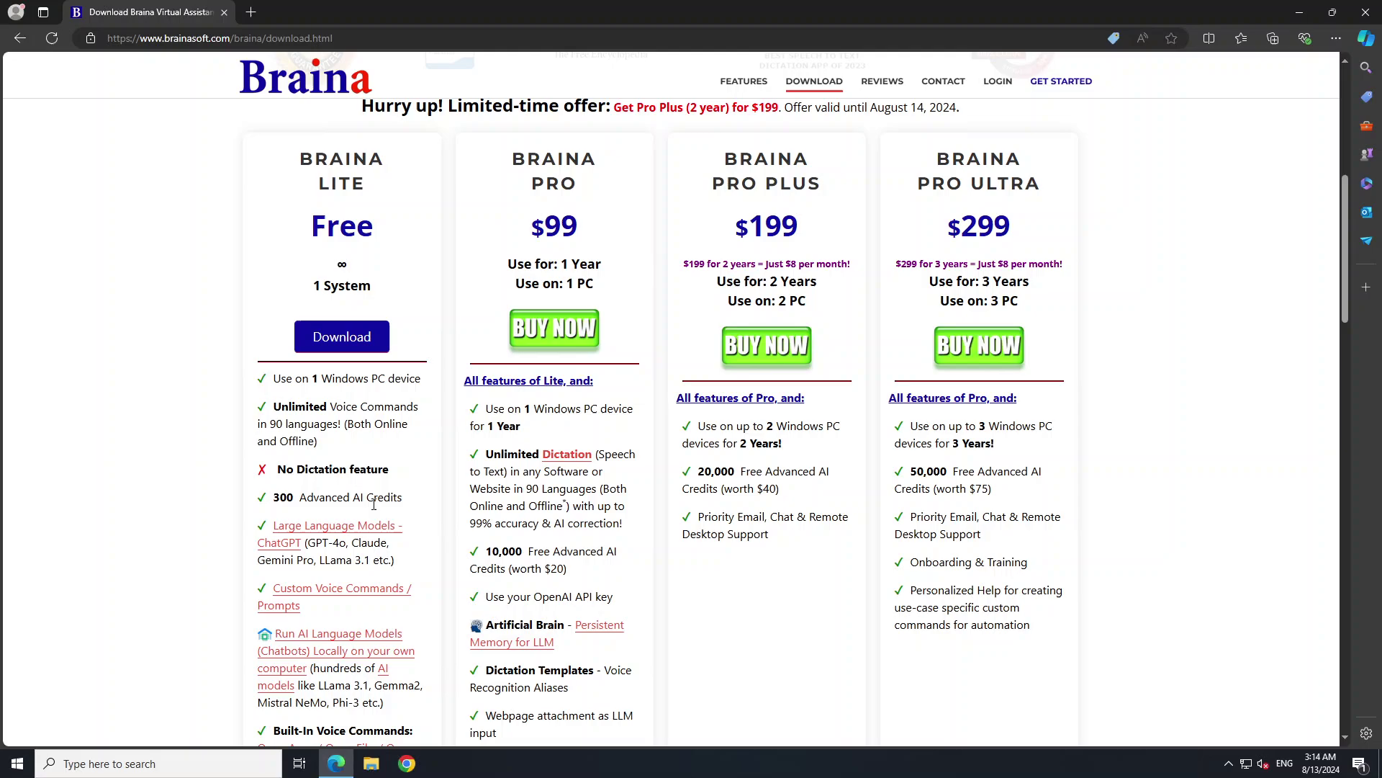
{"action": "scroll", "coordinate": [363, 587], "scroll_direction": "down", "scroll_amount": 3}
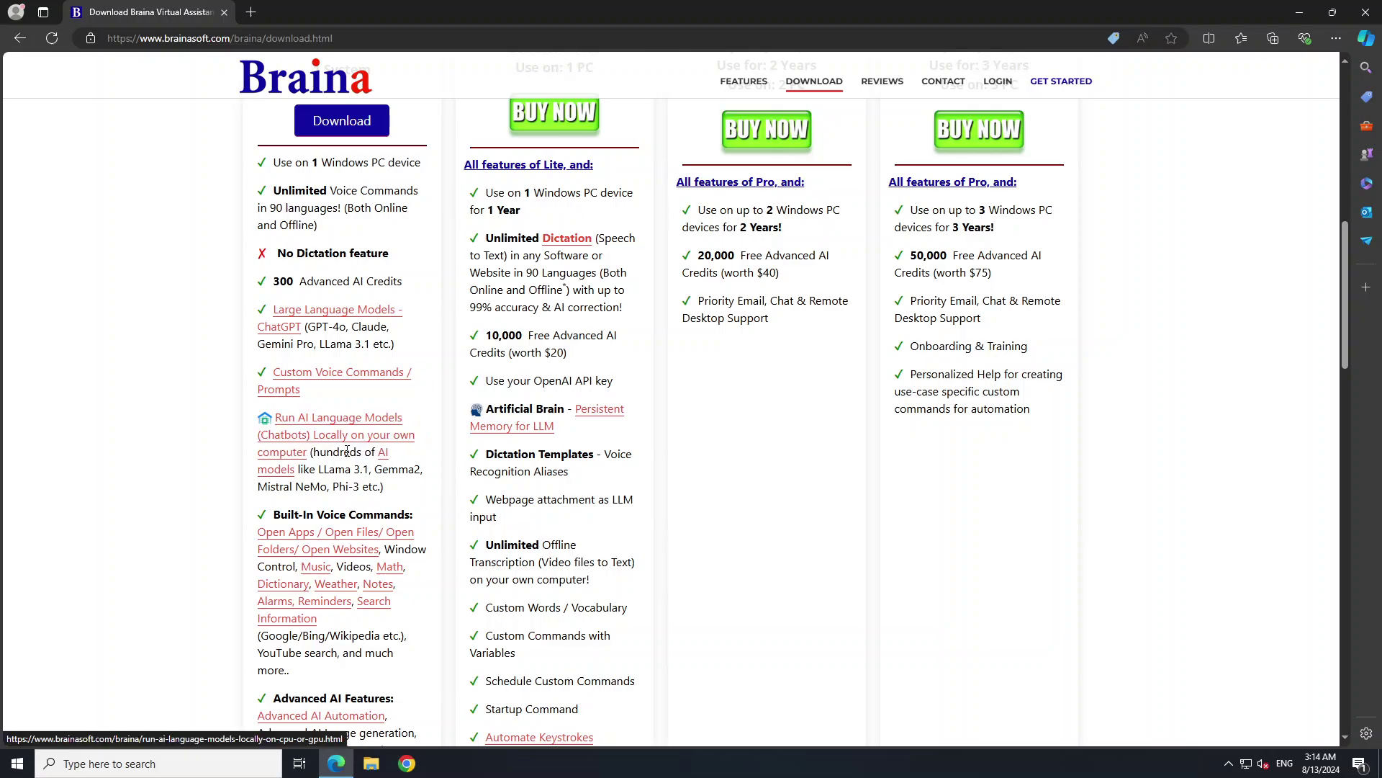
{"action": "scroll", "coordinate": [332, 461], "scroll_direction": "down", "scroll_amount": 4}
{"action": "scroll", "coordinate": [347, 487], "scroll_direction": "down", "scroll_amount": 1}
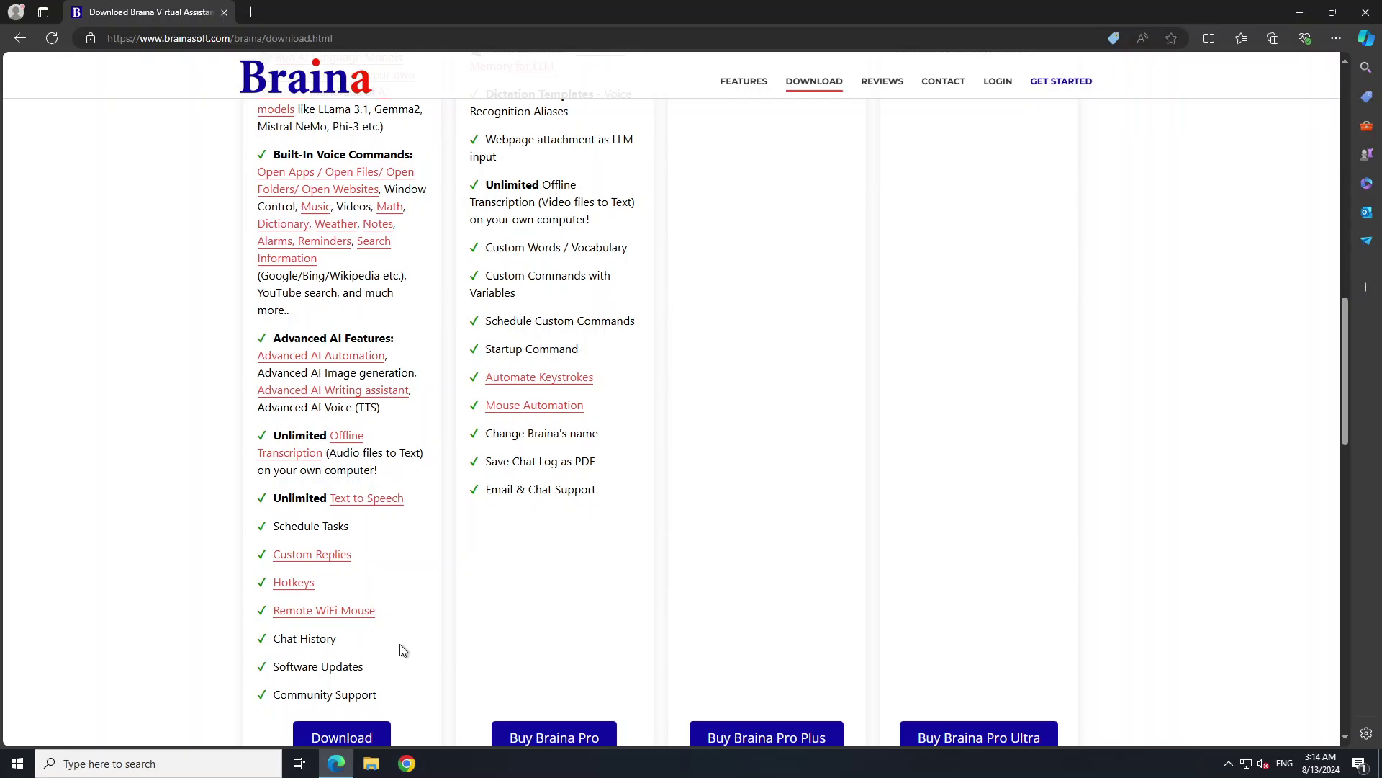
{"action": "scroll", "coordinate": [389, 634], "scroll_direction": "up", "scroll_amount": 8}
{"action": "scroll", "coordinate": [355, 576], "scroll_direction": "down", "scroll_amount": 5}
{"action": "scroll", "coordinate": [355, 576], "scroll_direction": "up", "scroll_amount": 5}
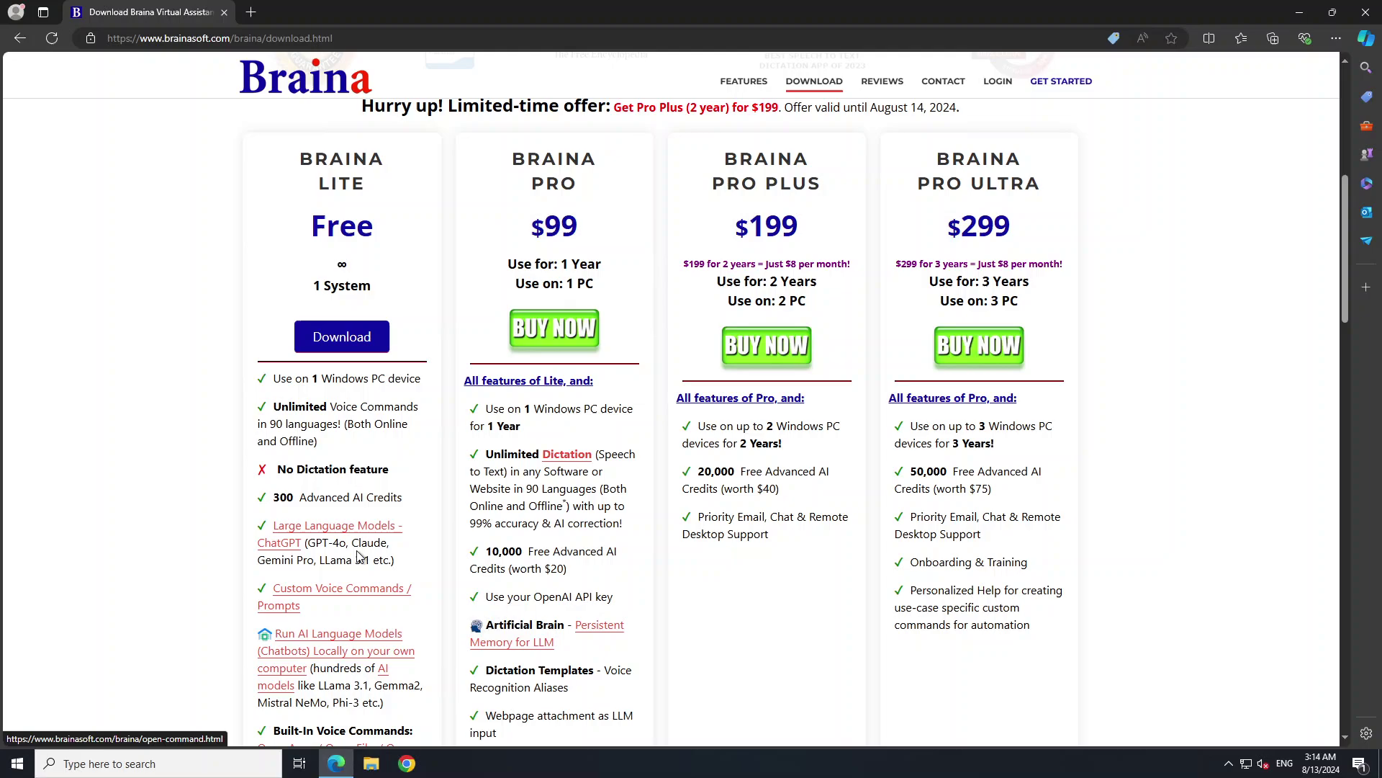
{"action": "left_click", "coordinate": [314, 346]}
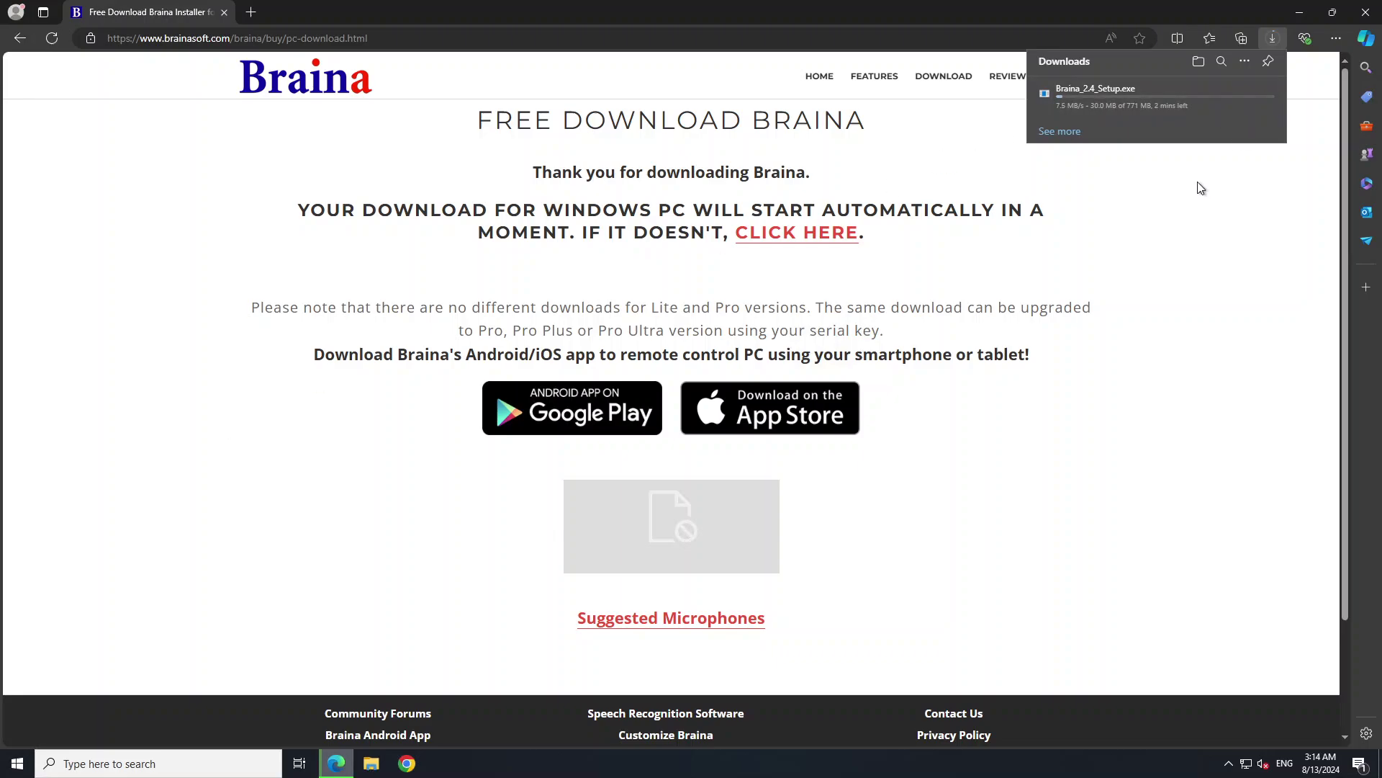
Run the downloaded Braina_2.4_Setup.exe, accept the license agreement and install Braina into the default C:\Program Files\Braina\ folder.
{"action": "mouse_move", "coordinate": [1152, 123]}
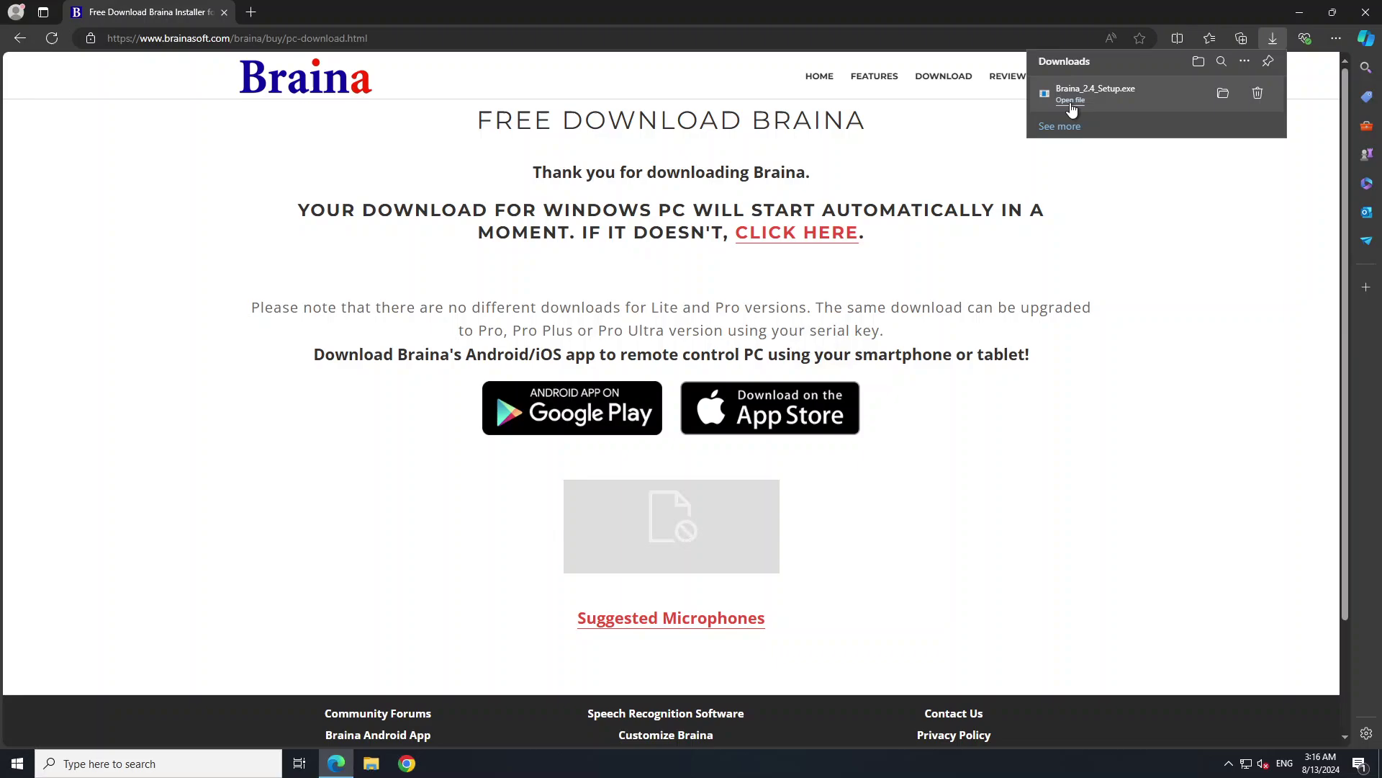
{"action": "left_click", "coordinate": [1070, 102]}
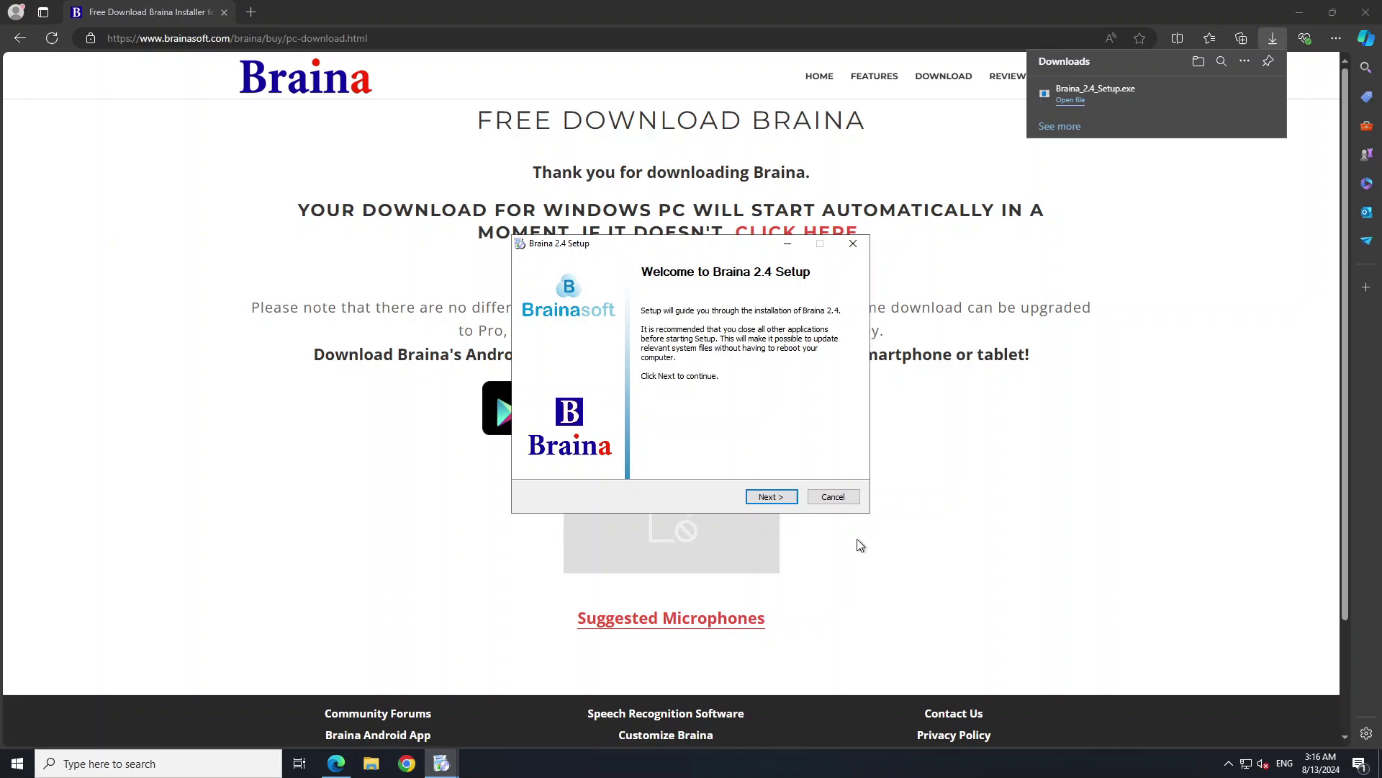
{"action": "left_click", "coordinate": [768, 496]}
{"action": "left_click", "coordinate": [624, 464]}
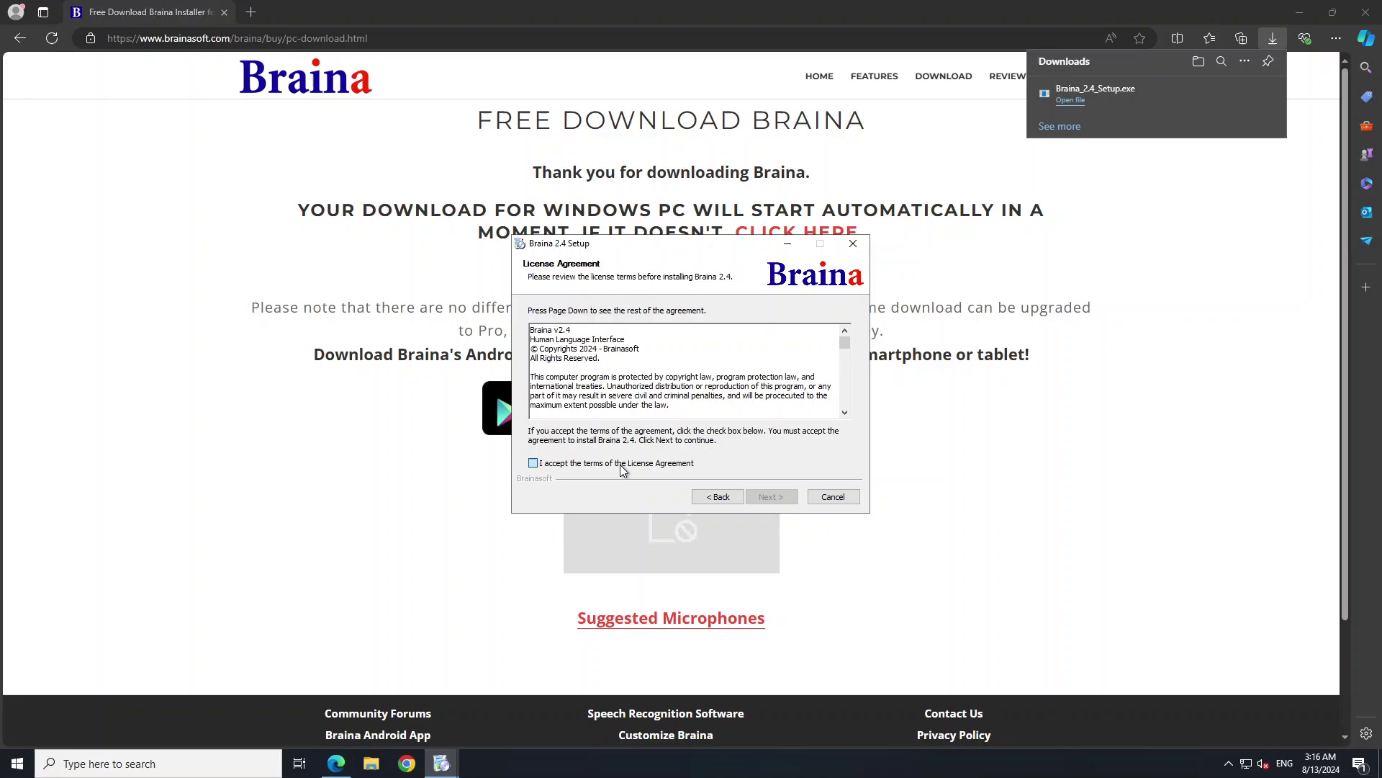
{"action": "left_click", "coordinate": [770, 497]}
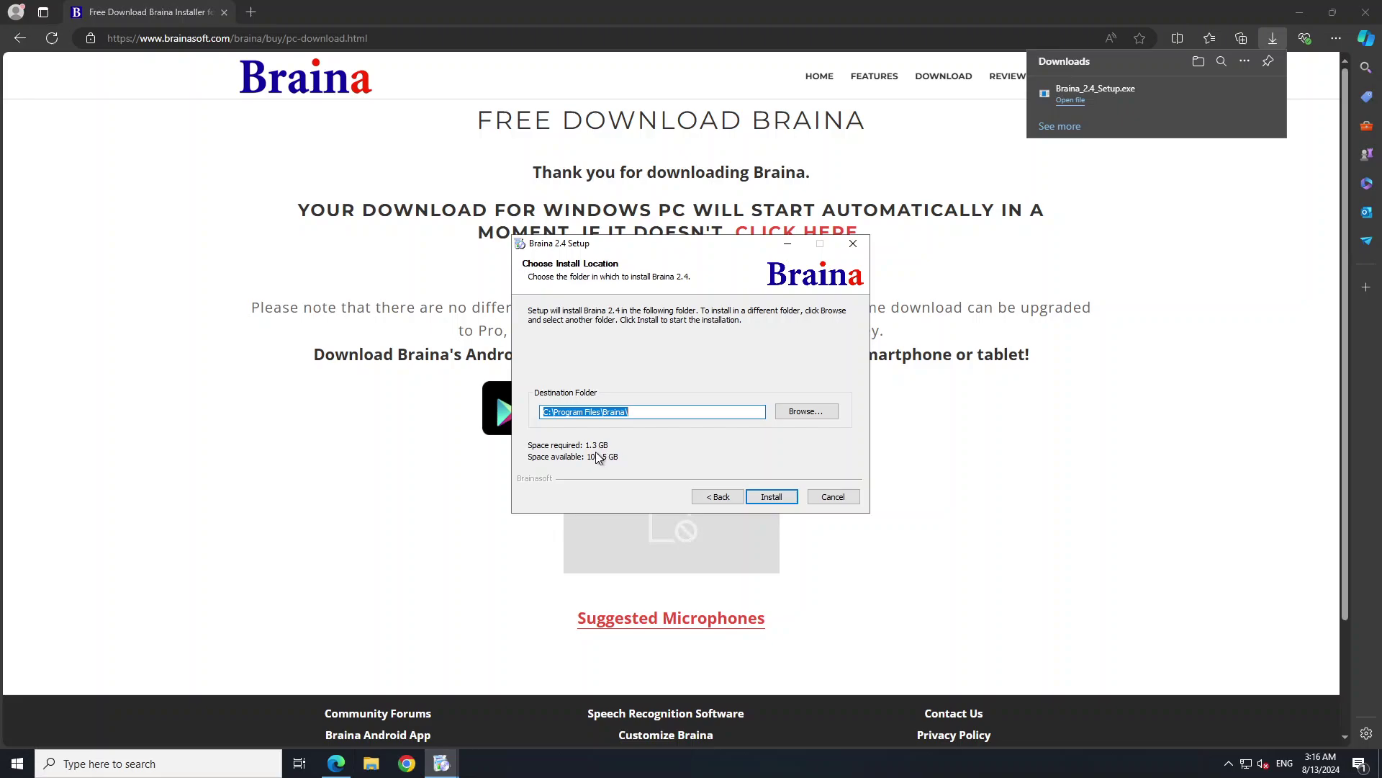
{"action": "left_click", "coordinate": [765, 498]}
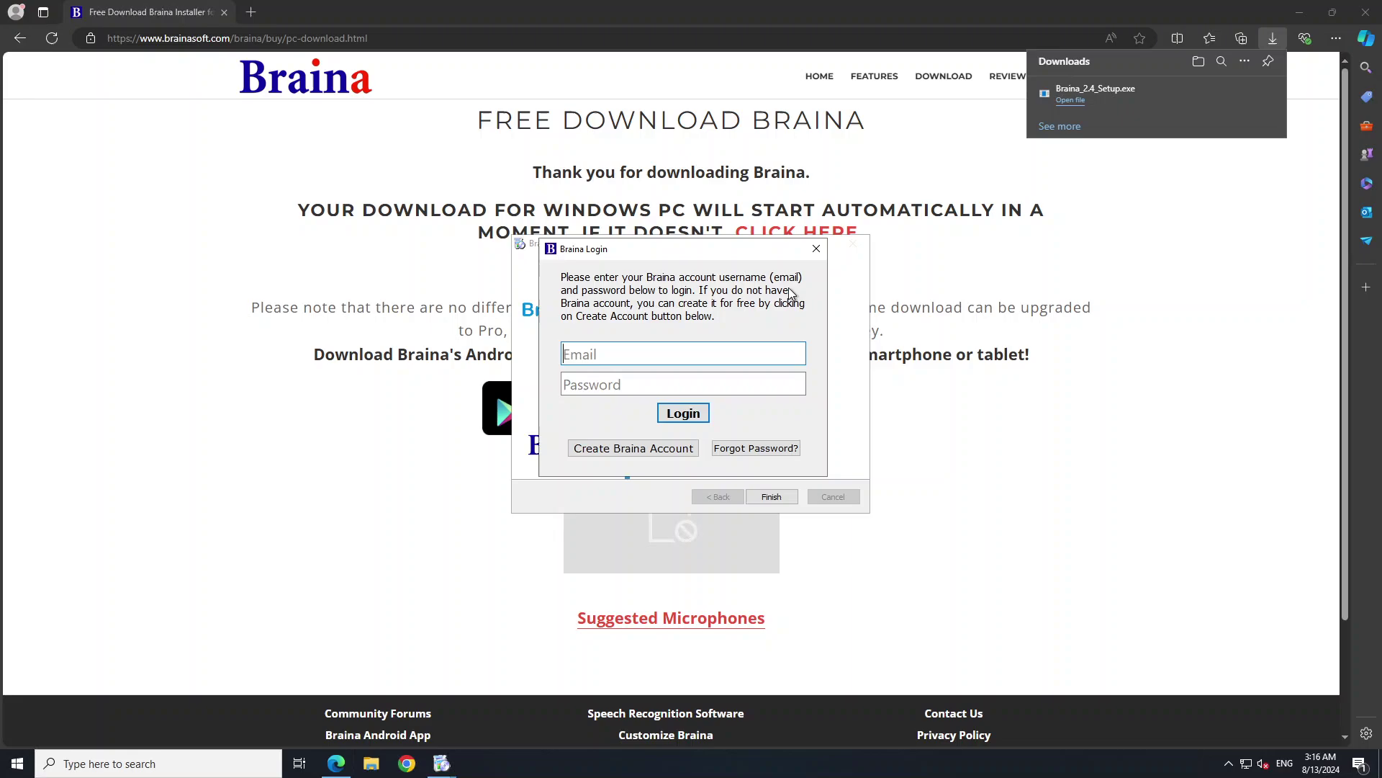
Finish the Braina 2.4 setup, dismissing its readme, and start creating a Braina account from the login dialog.
{"action": "left_click", "coordinate": [816, 250]}
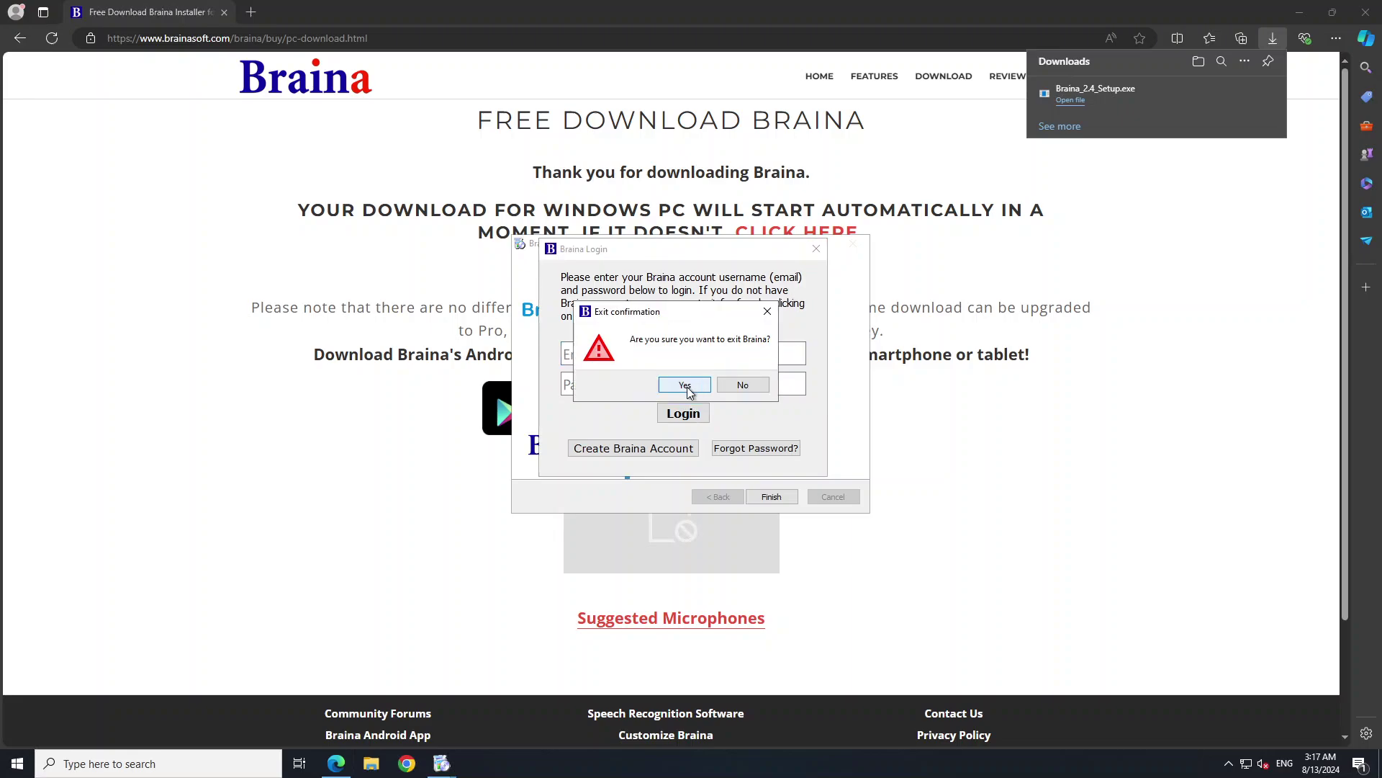
{"action": "left_click", "coordinate": [731, 386]}
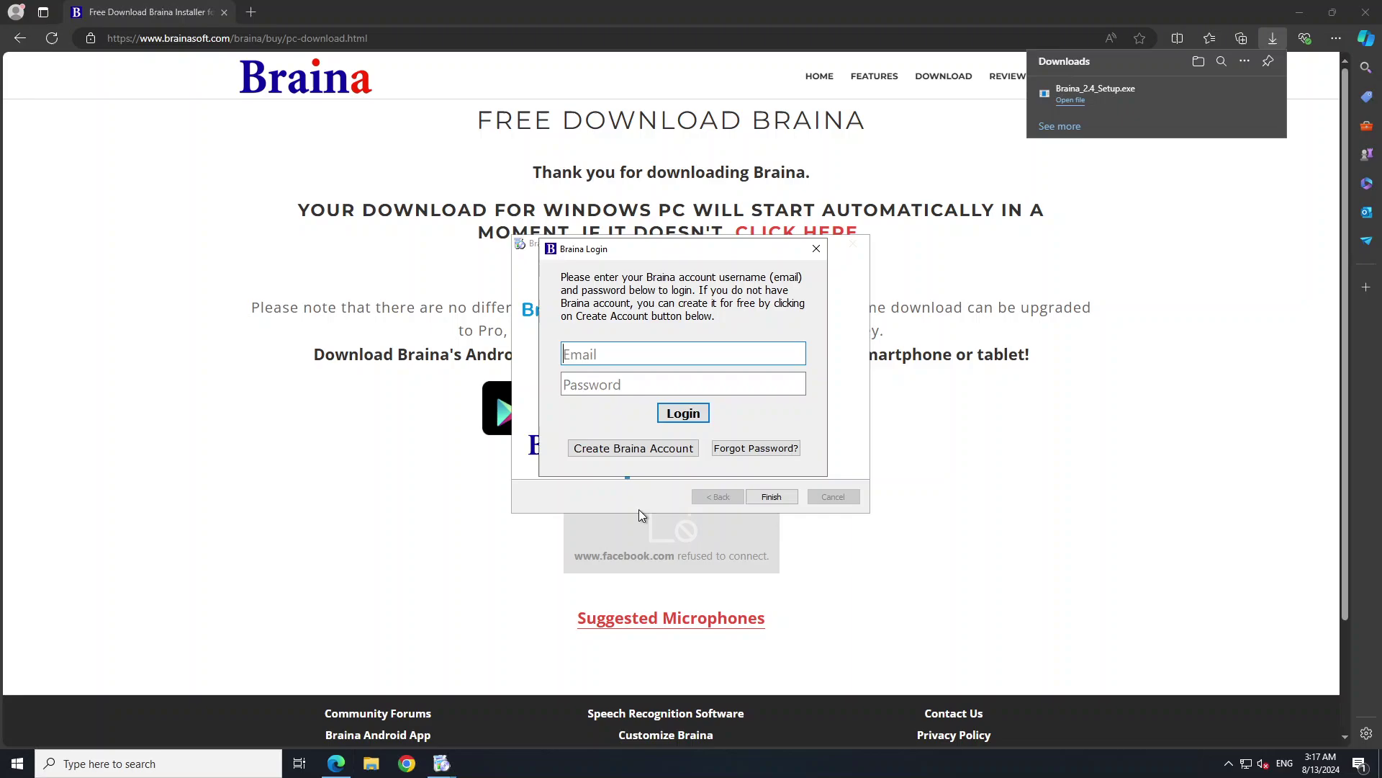
{"action": "left_click", "coordinate": [769, 497]}
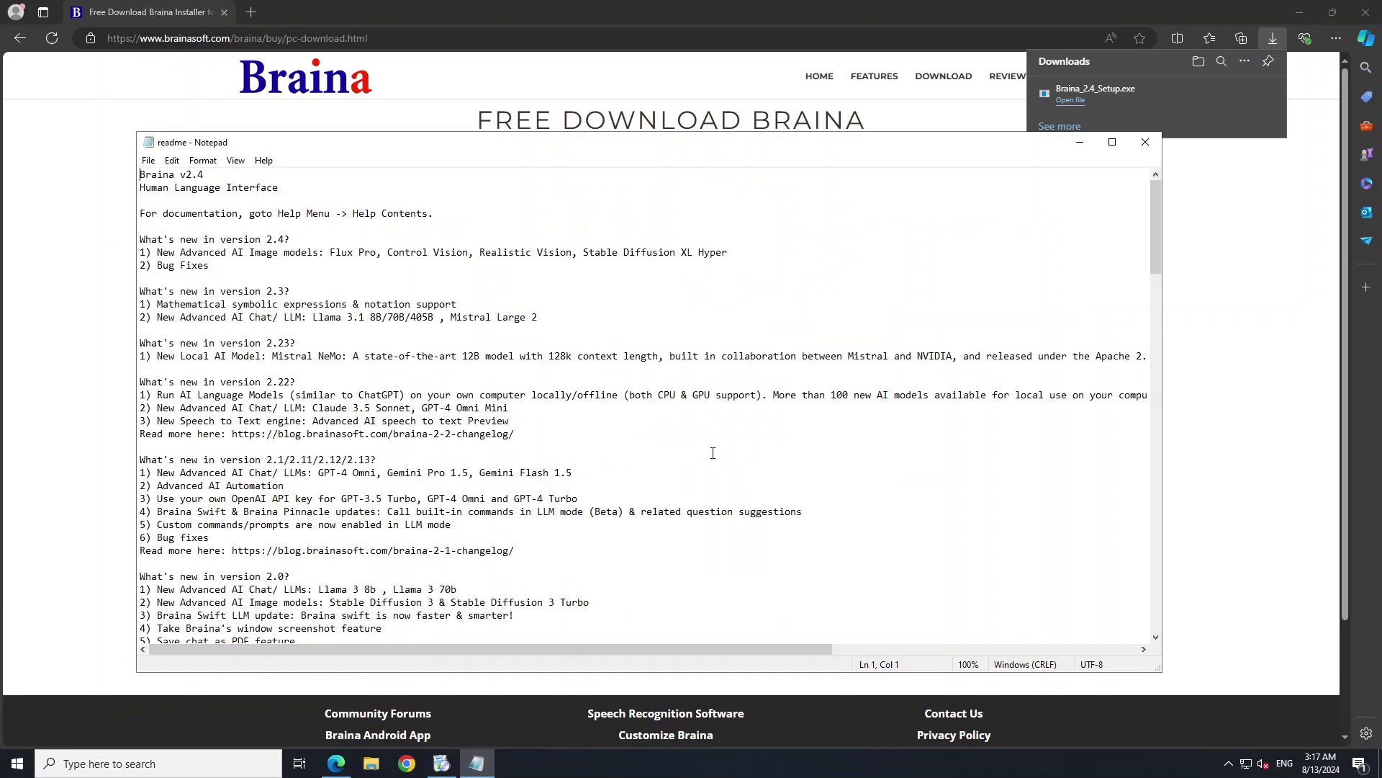
{"action": "left_click", "coordinate": [1144, 144]}
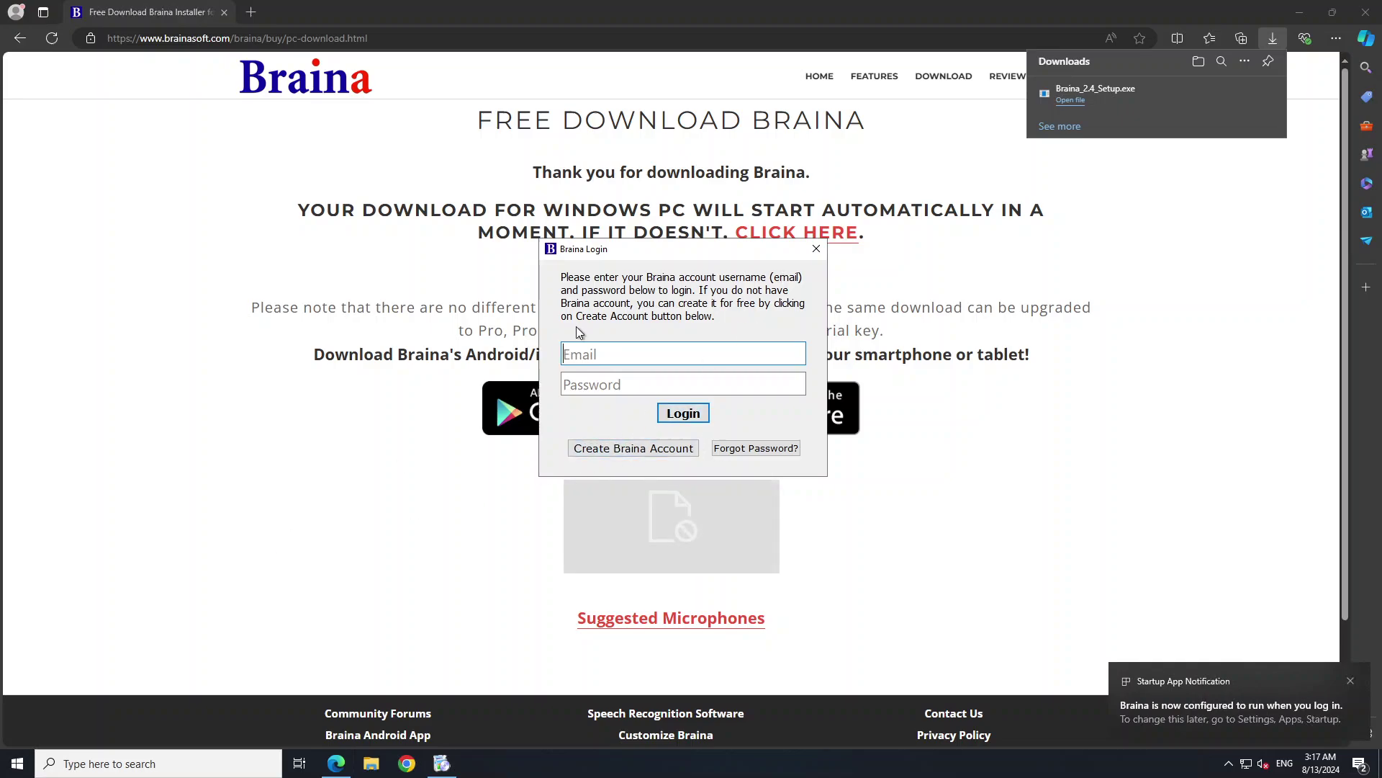
{"action": "left_click", "coordinate": [634, 448]}
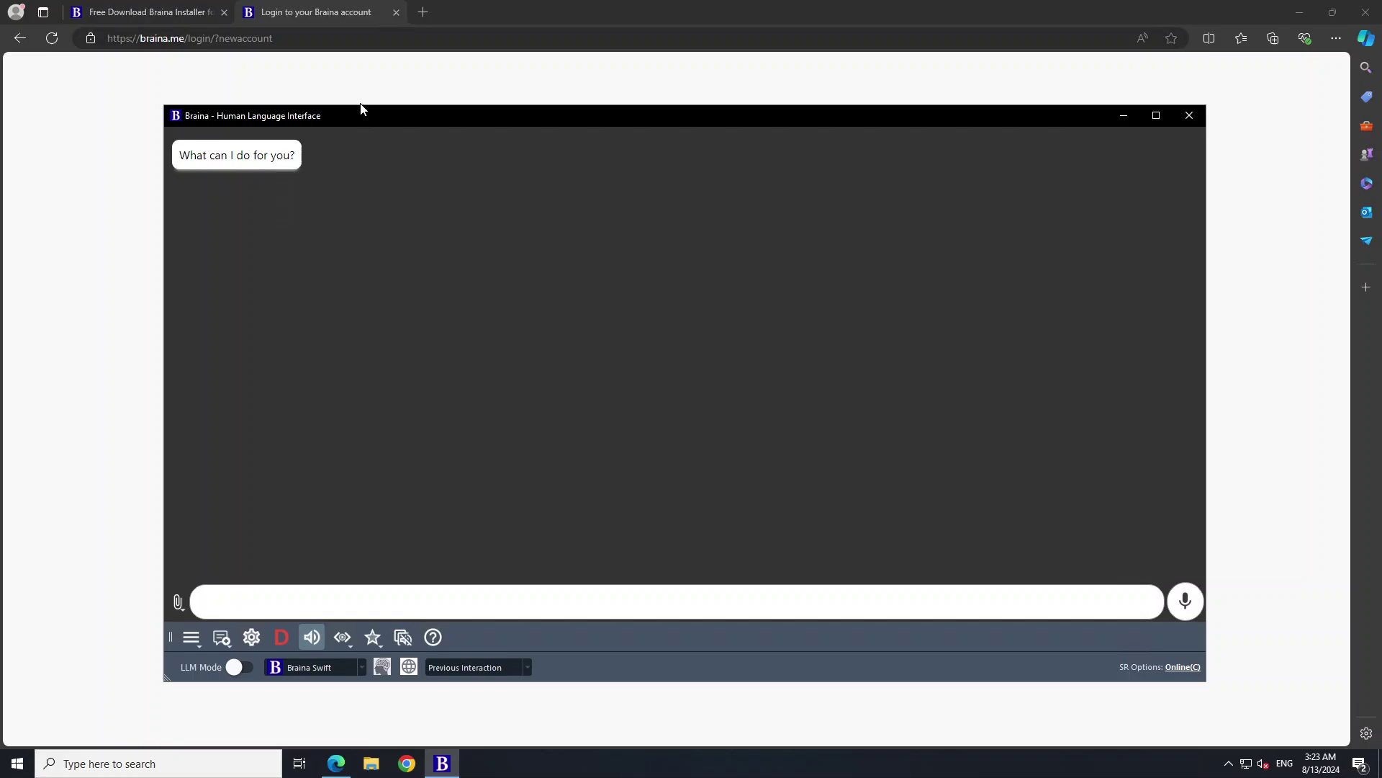
Reposition the Braina window and enlarge it to fill more of the screen.
{"action": "left_click_drag", "start_coordinate": [365, 119], "coordinate": [324, 84]}
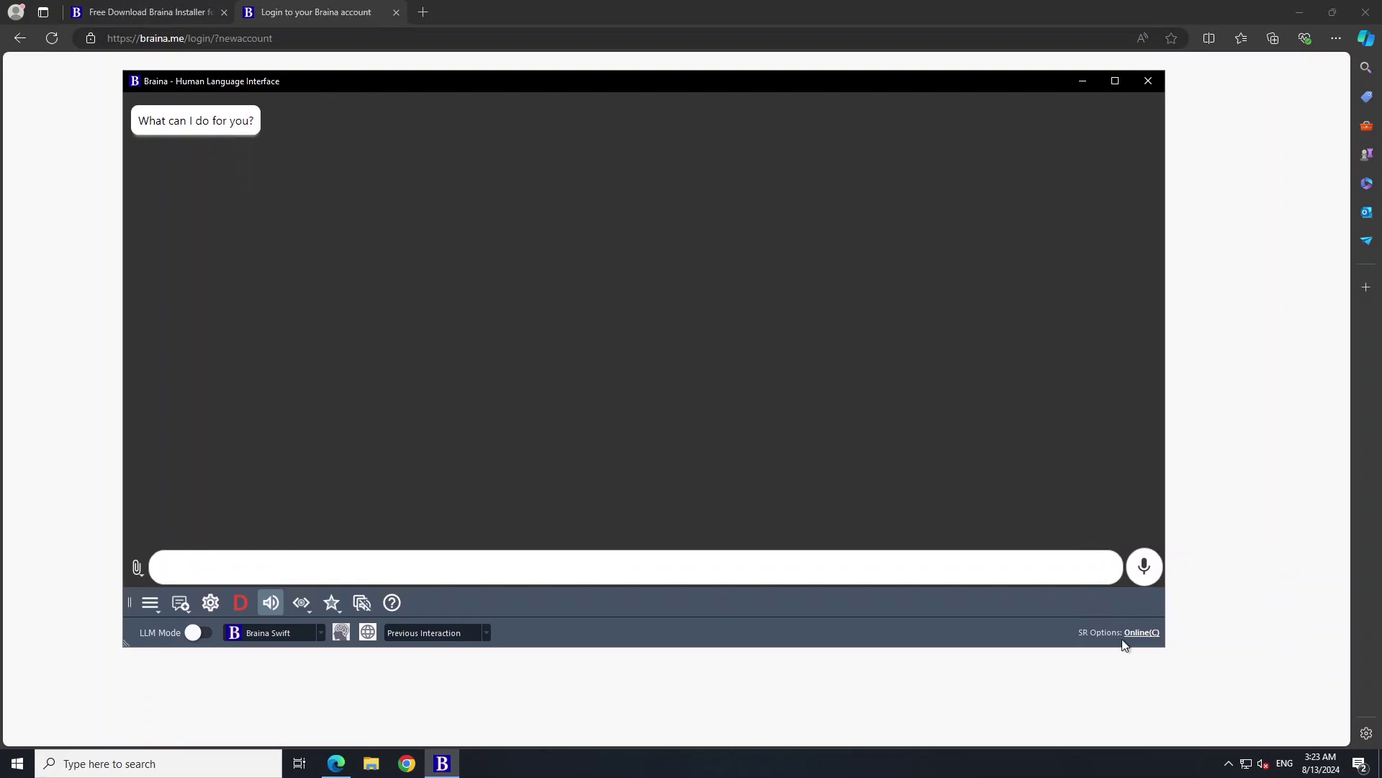
{"action": "left_click_drag", "start_coordinate": [1161, 650], "coordinate": [1286, 713]}
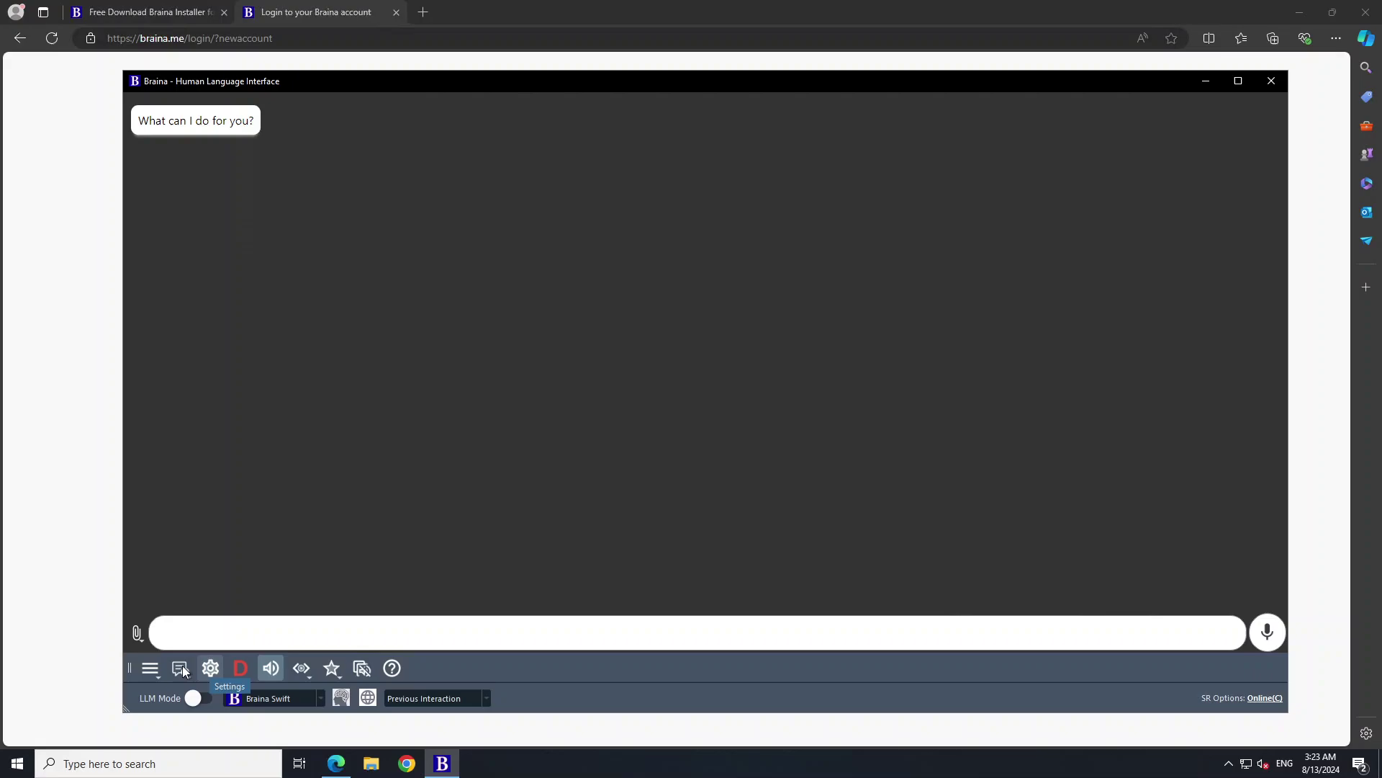
{"action": "left_click", "coordinate": [150, 669]}
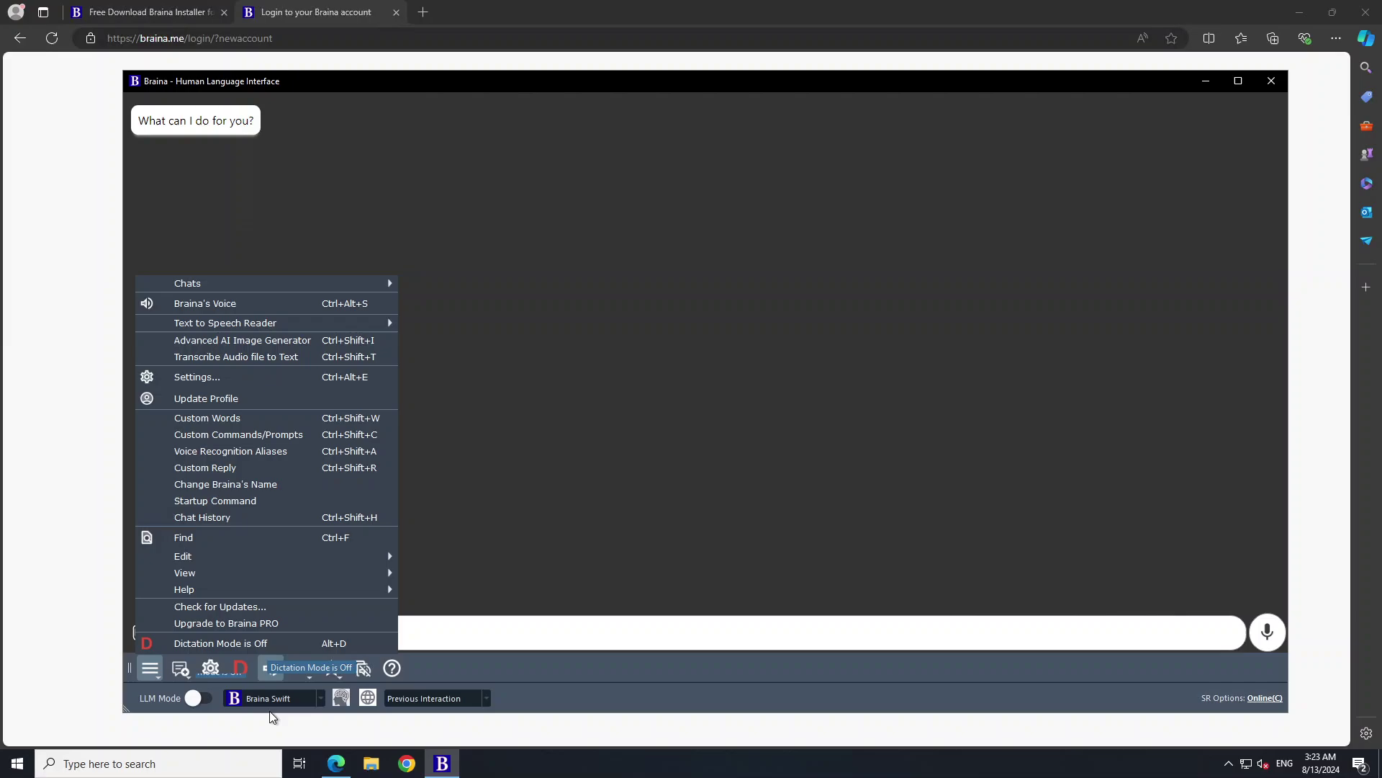
Download the local language model llama3.1:latest through the AI Engine settings.
{"action": "left_click", "coordinate": [214, 668]}
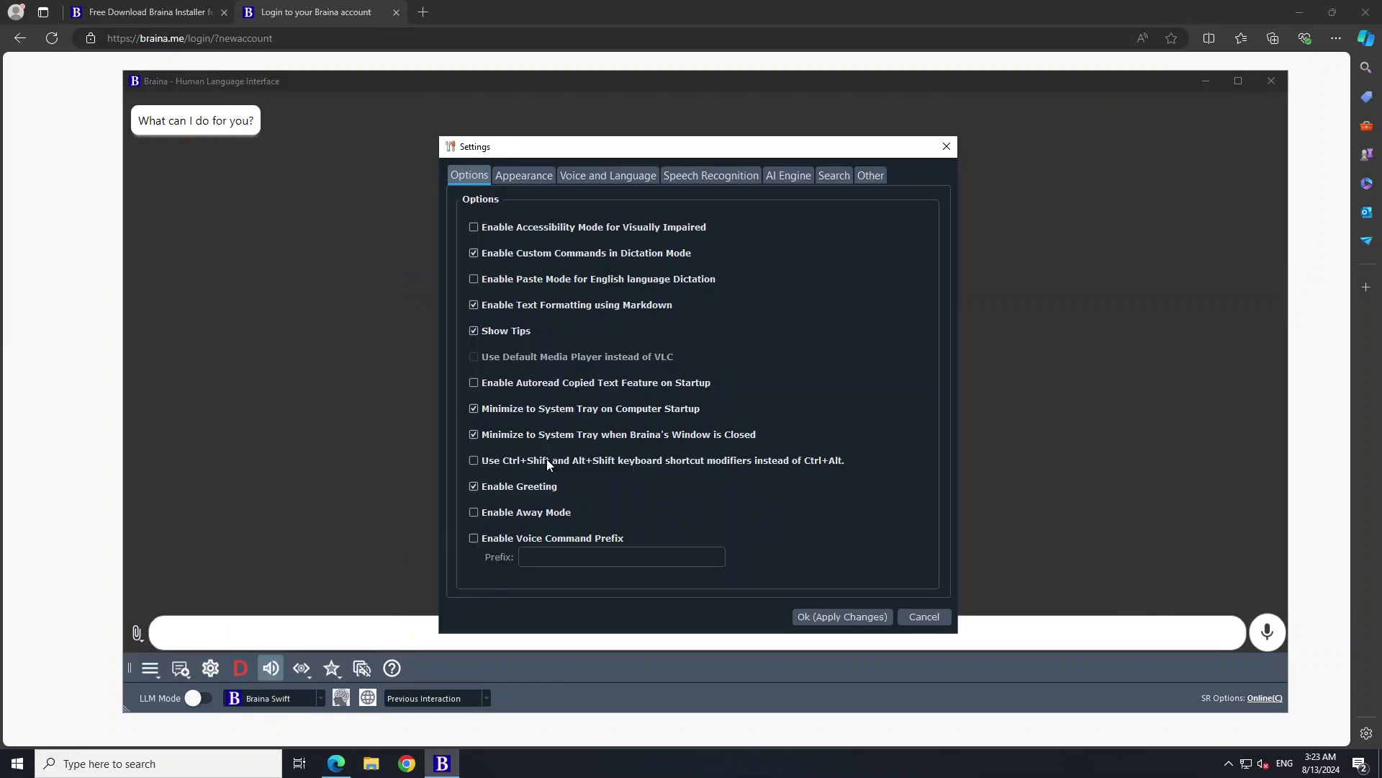
{"action": "left_click", "coordinate": [775, 174]}
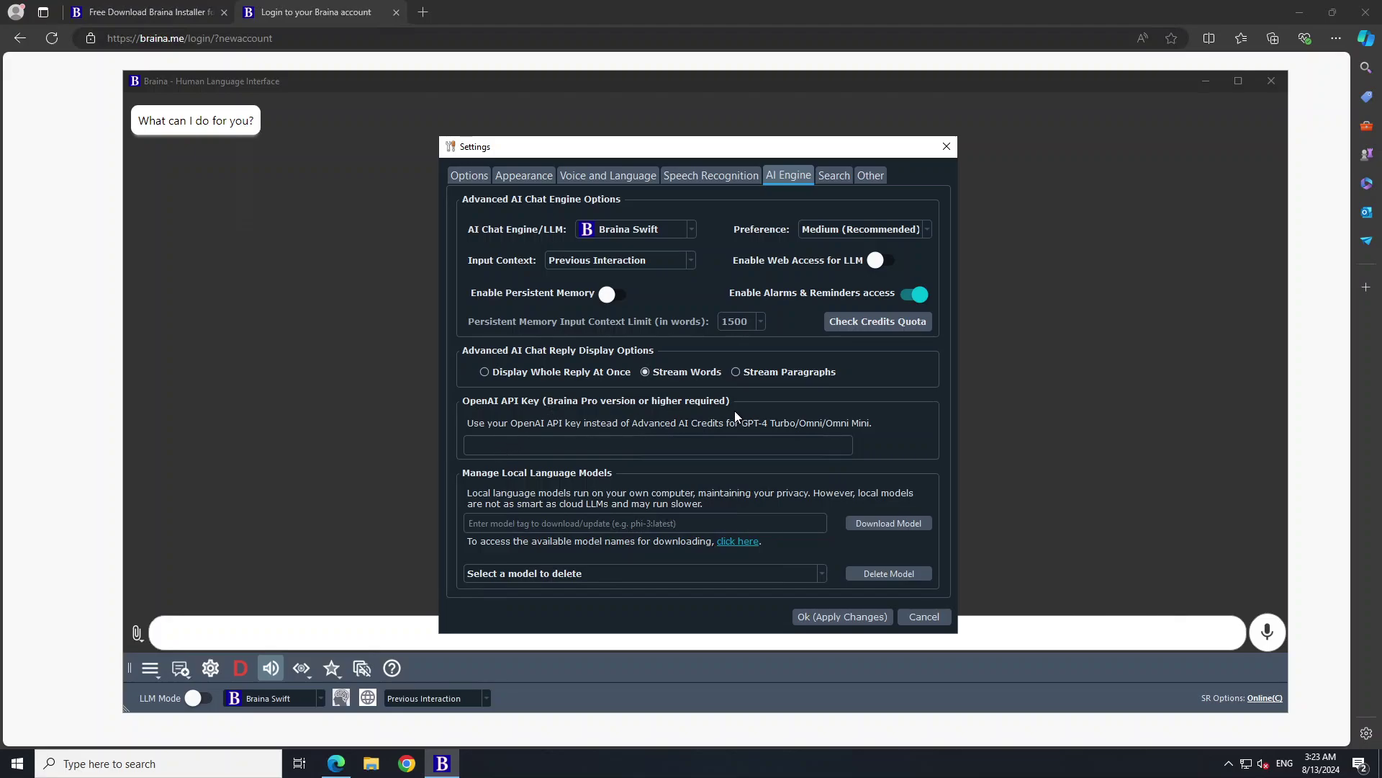
{"action": "left_click", "coordinate": [494, 524]}
{"action": "type", "text": "lla"}
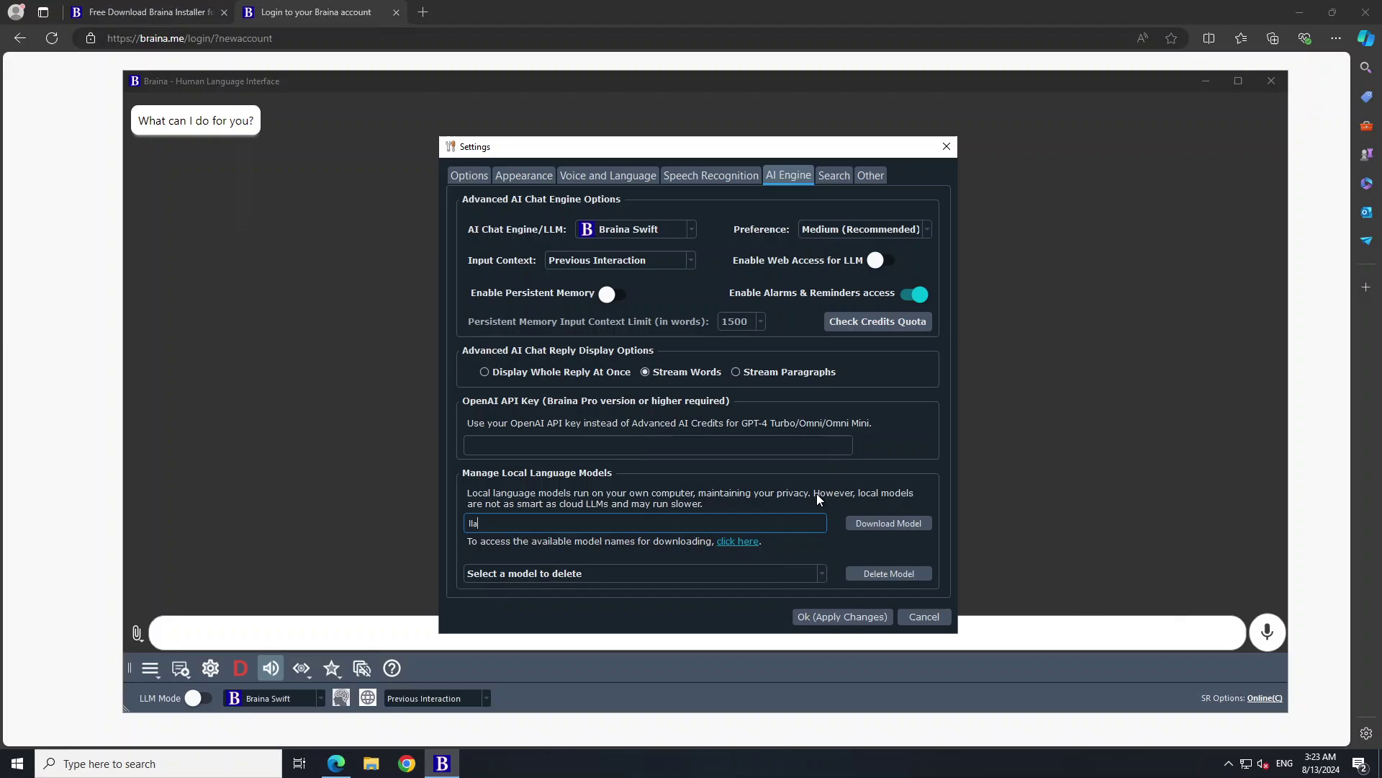
{"action": "type", "text": "ma3.1:l"}
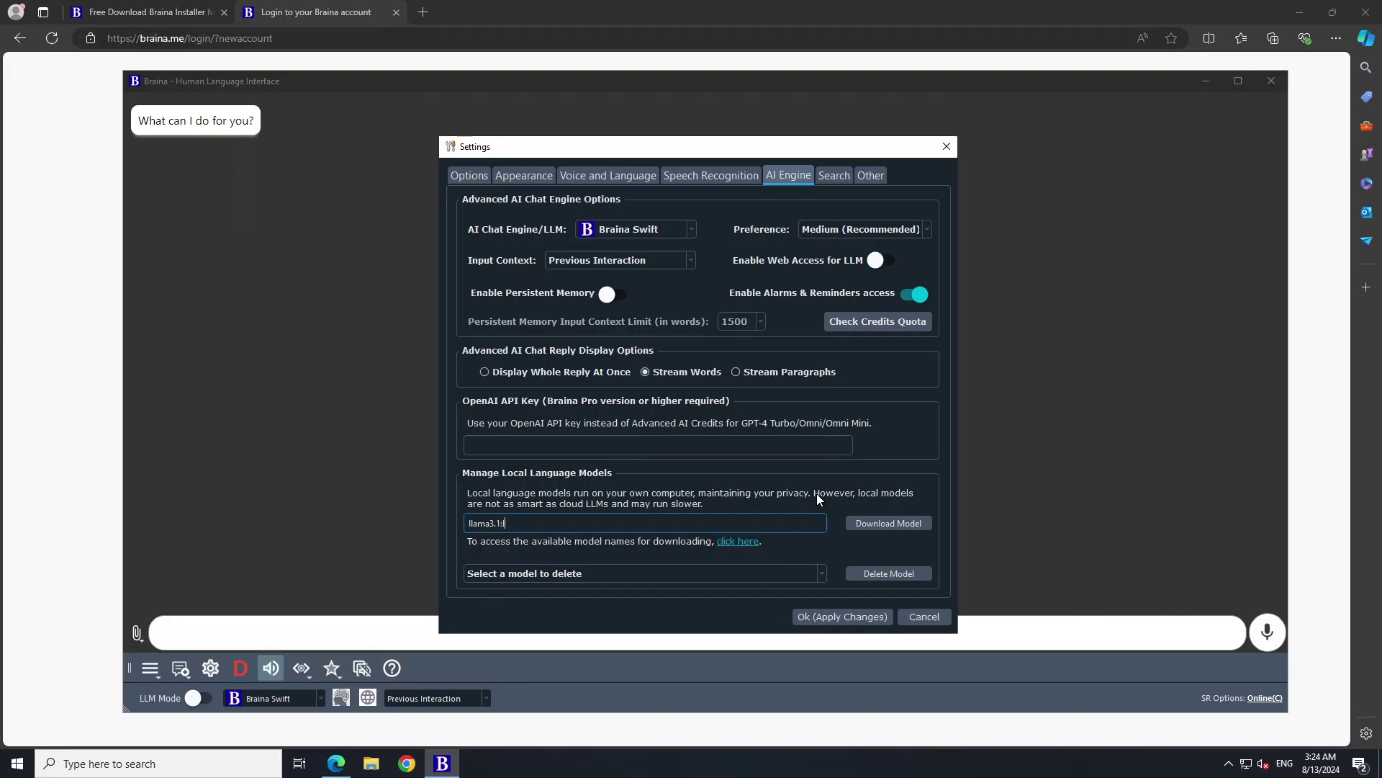
{"action": "type", "text": "atest"}
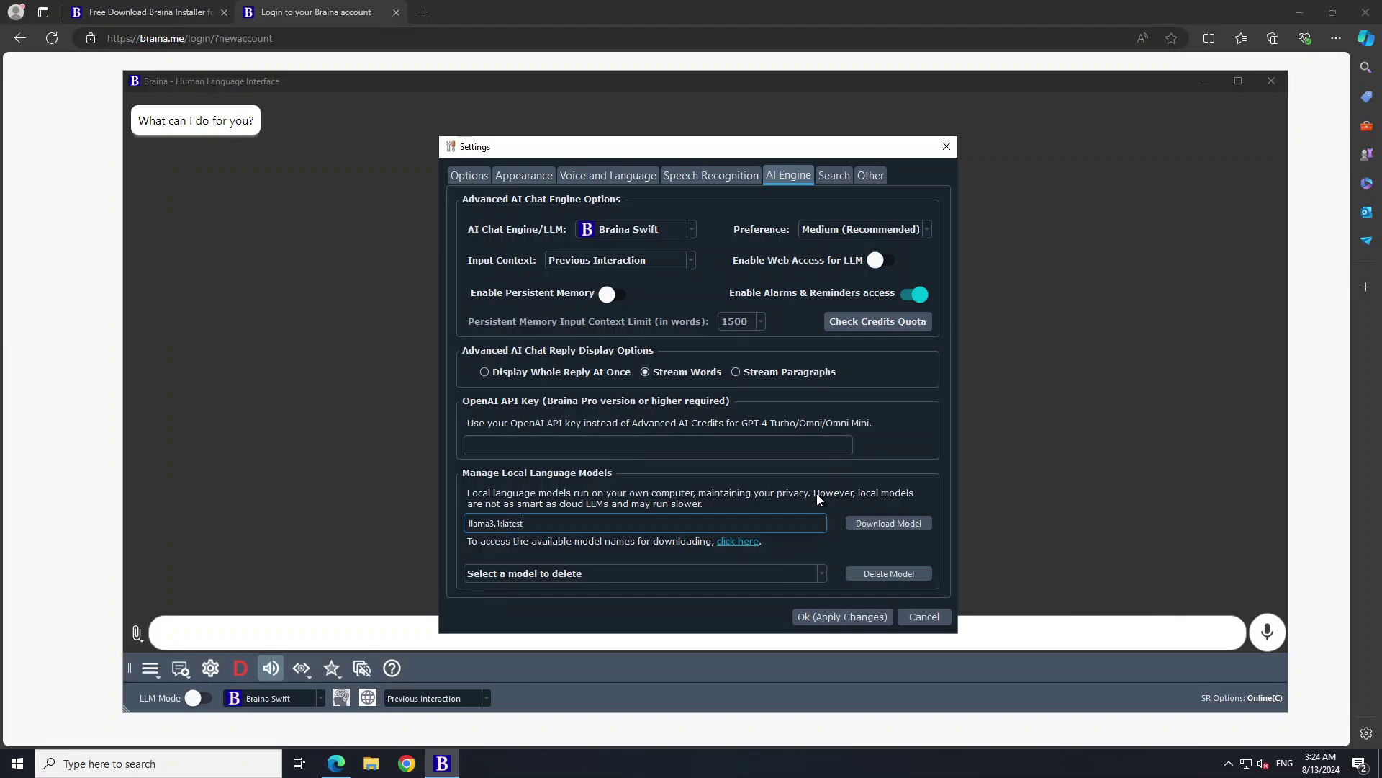
{"action": "left_click", "coordinate": [870, 530]}
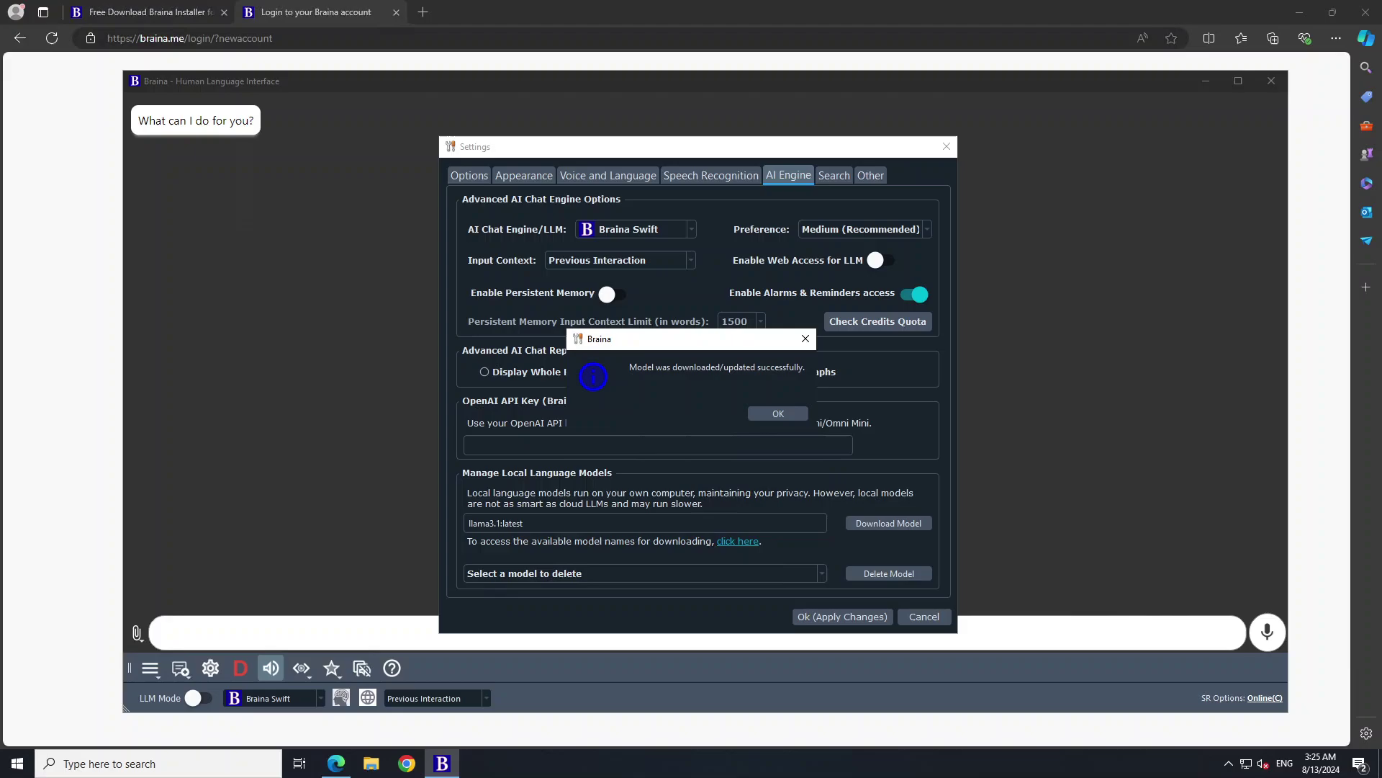
{"action": "left_click", "coordinate": [762, 415]}
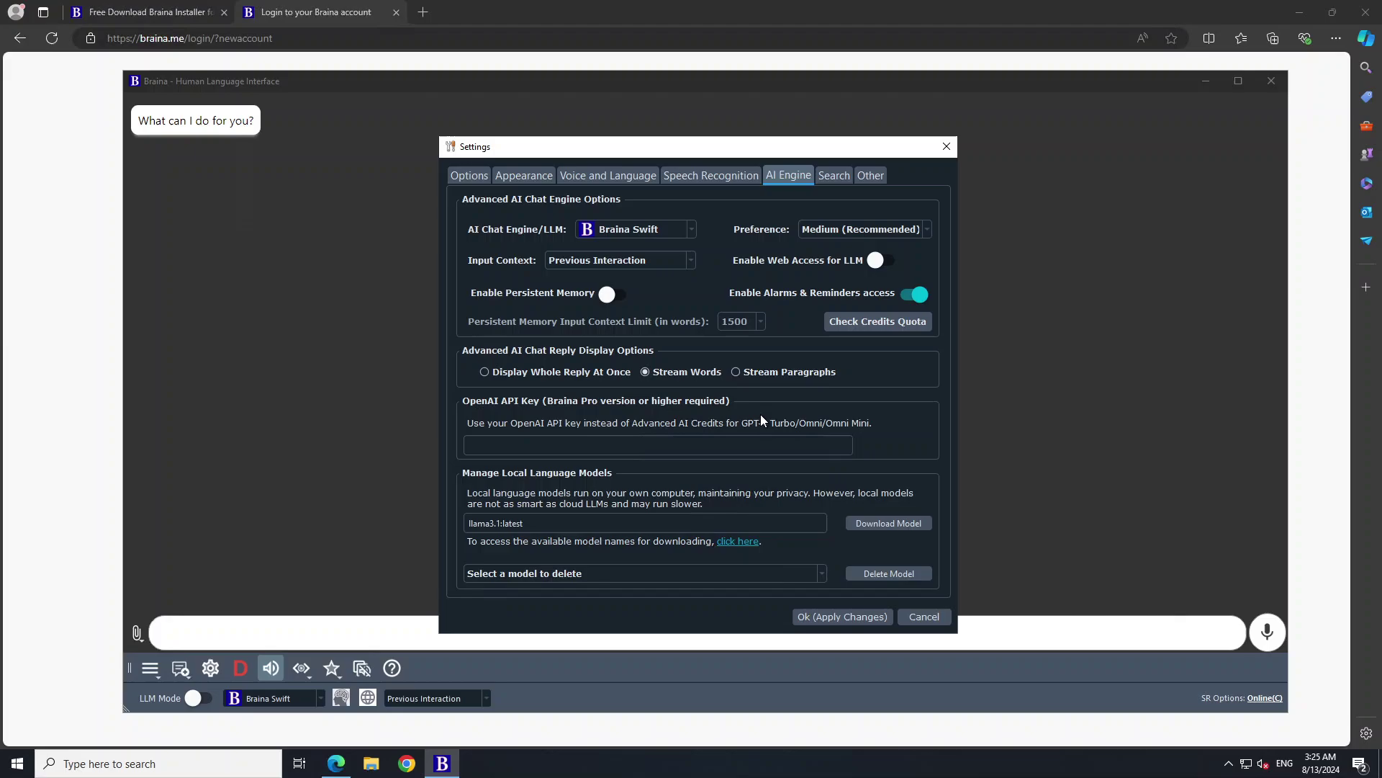
Check which local models are available for deletion, then apply the AI Engine settings without deleting any.
{"action": "left_click", "coordinate": [666, 574]}
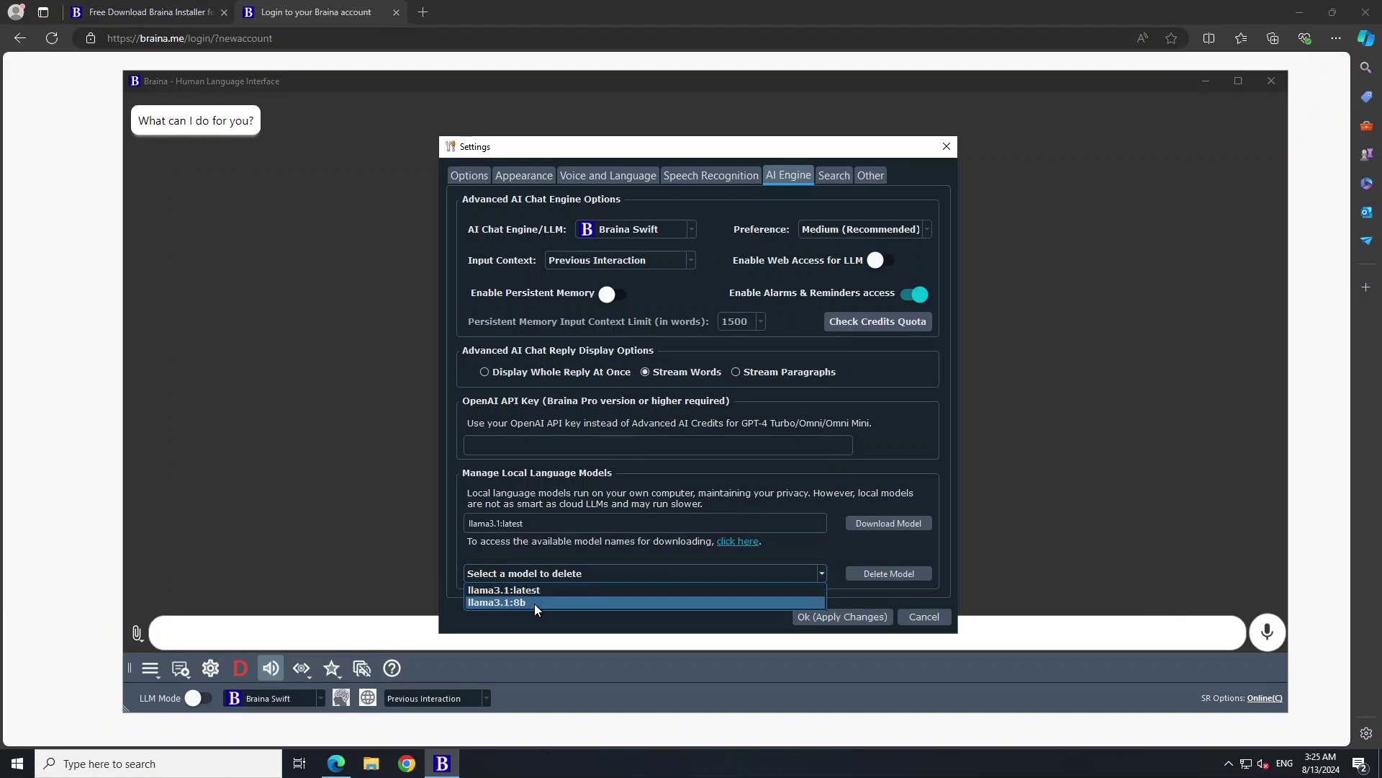
{"action": "left_click", "coordinate": [830, 619]}
{"action": "left_click", "coordinate": [830, 618]}
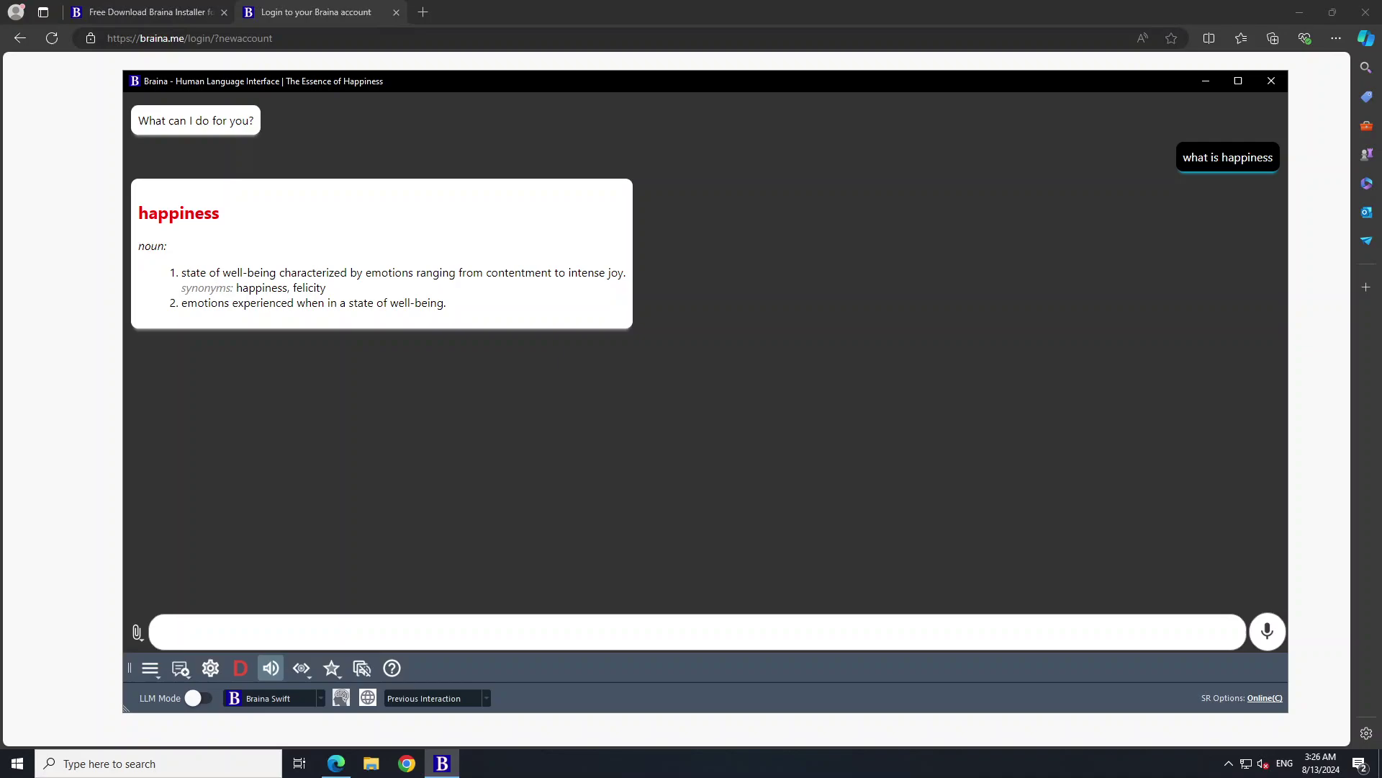
Choose the local Llama3.1:latest model as the chat engine and ask it "what is happiness".
{"action": "left_click", "coordinate": [272, 700]}
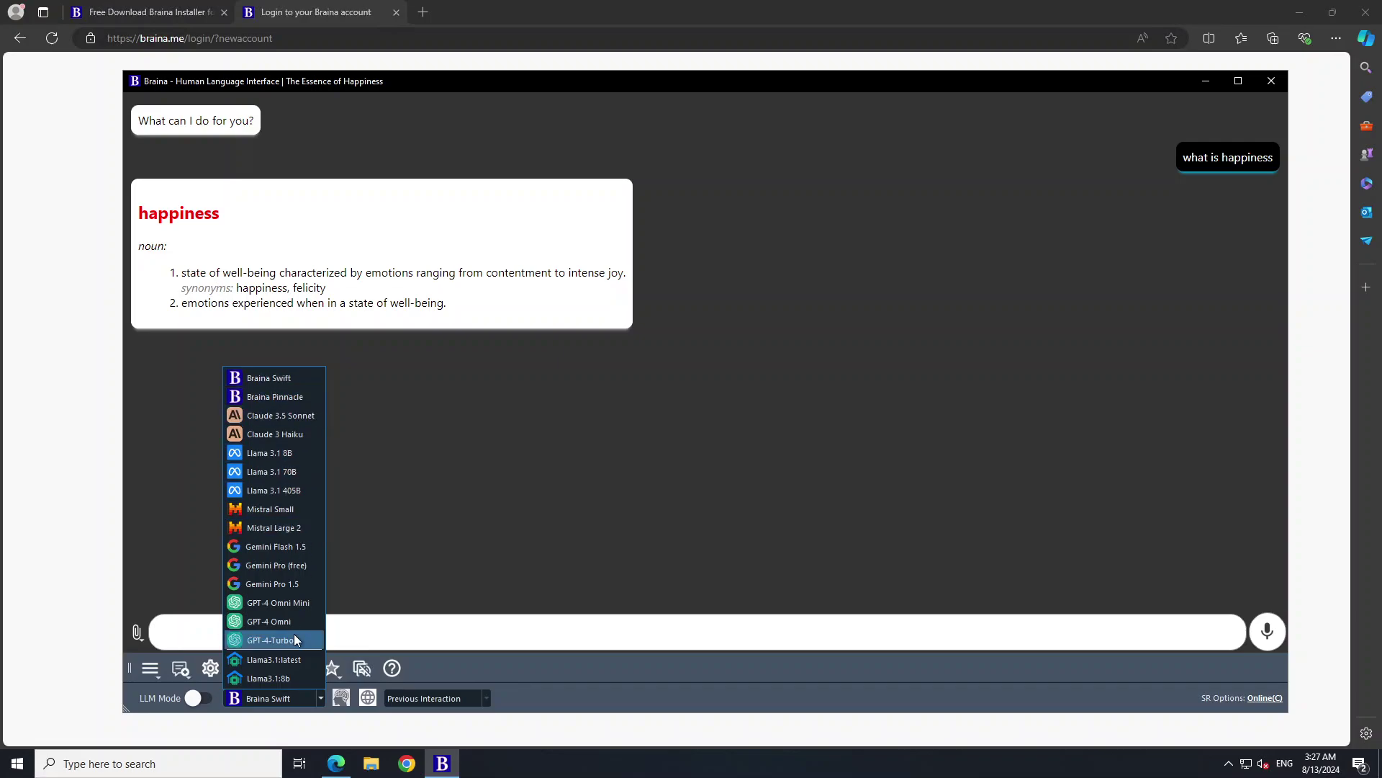
{"action": "left_click", "coordinate": [285, 660]}
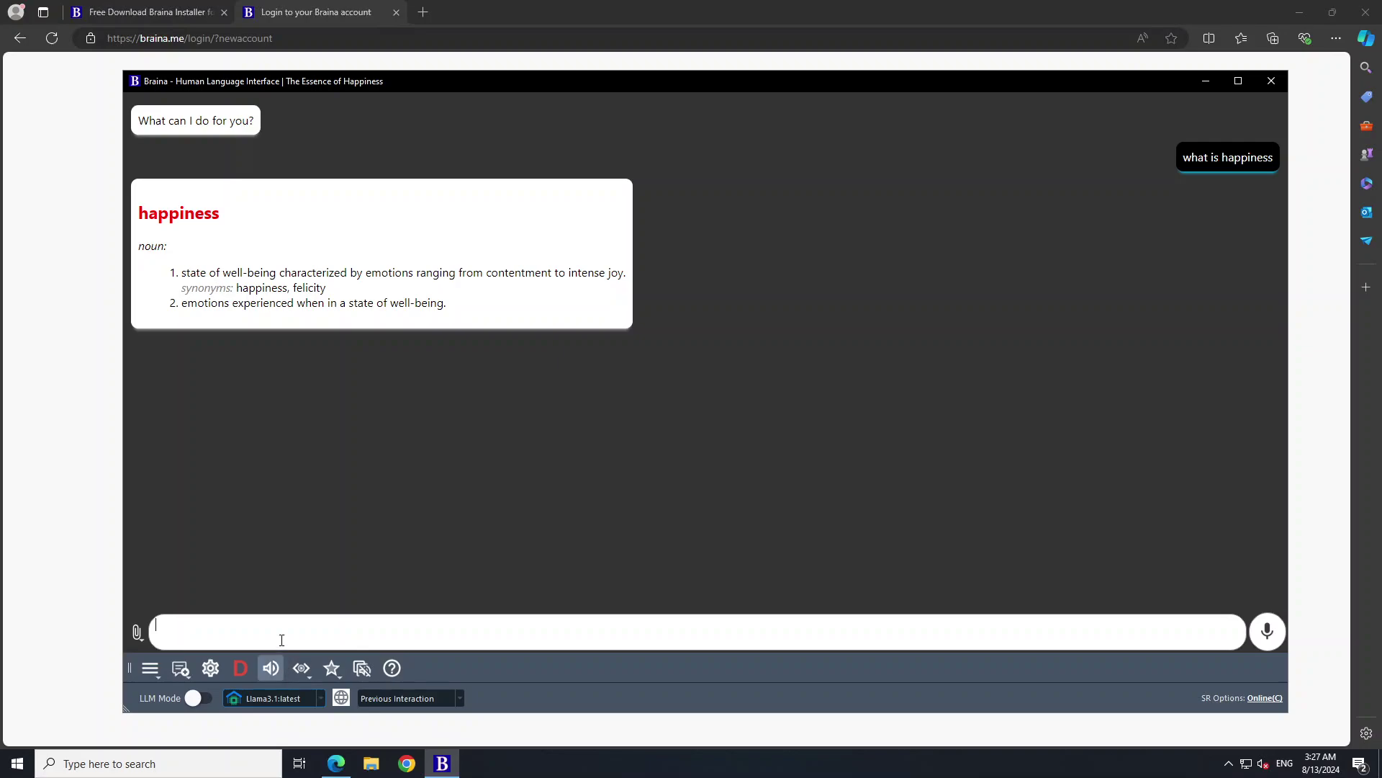
{"action": "type", "text": "what is happiness"}
{"action": "key", "text": "Return"}
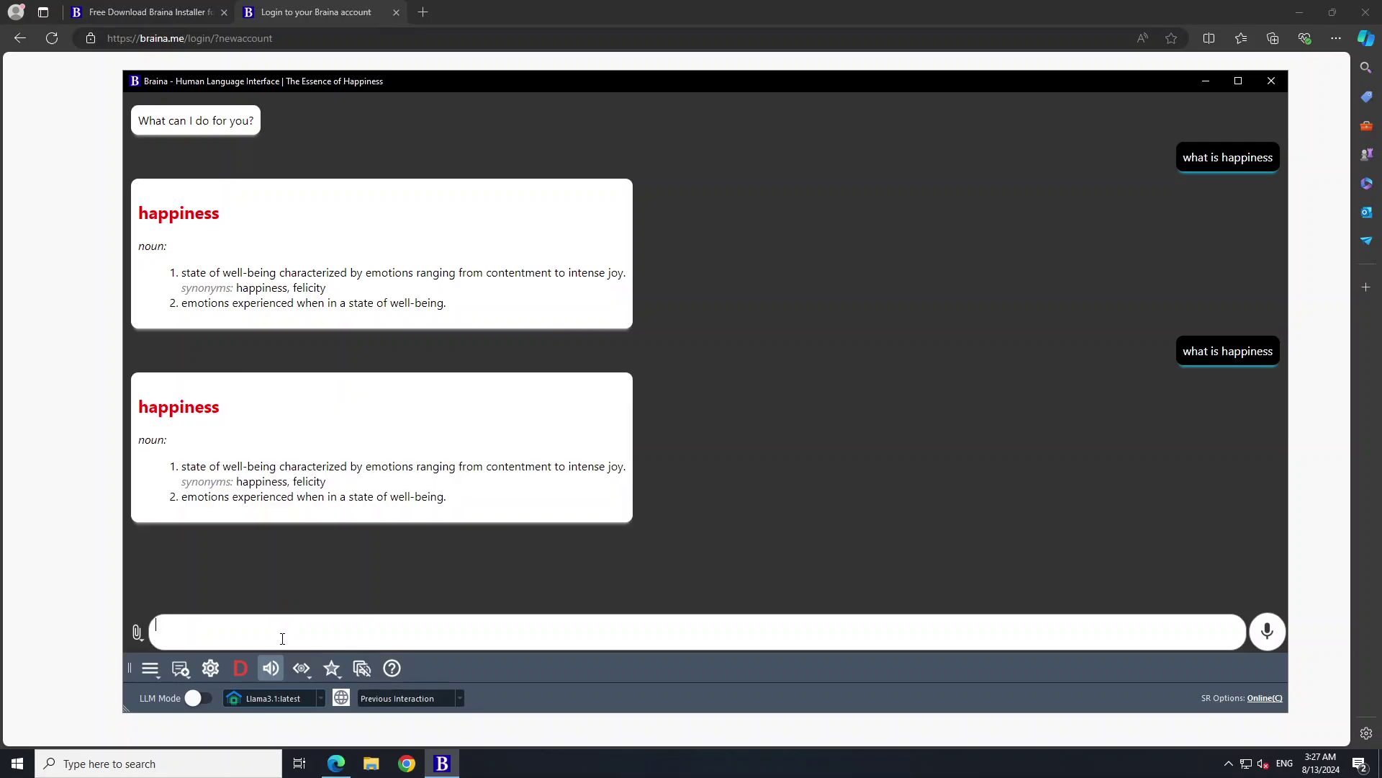
Enable LLM Mode, keeping Llama3.1:latest and the Previous Interaction context, and submit the question "what is happiness" again.
{"action": "left_click", "coordinate": [321, 699]}
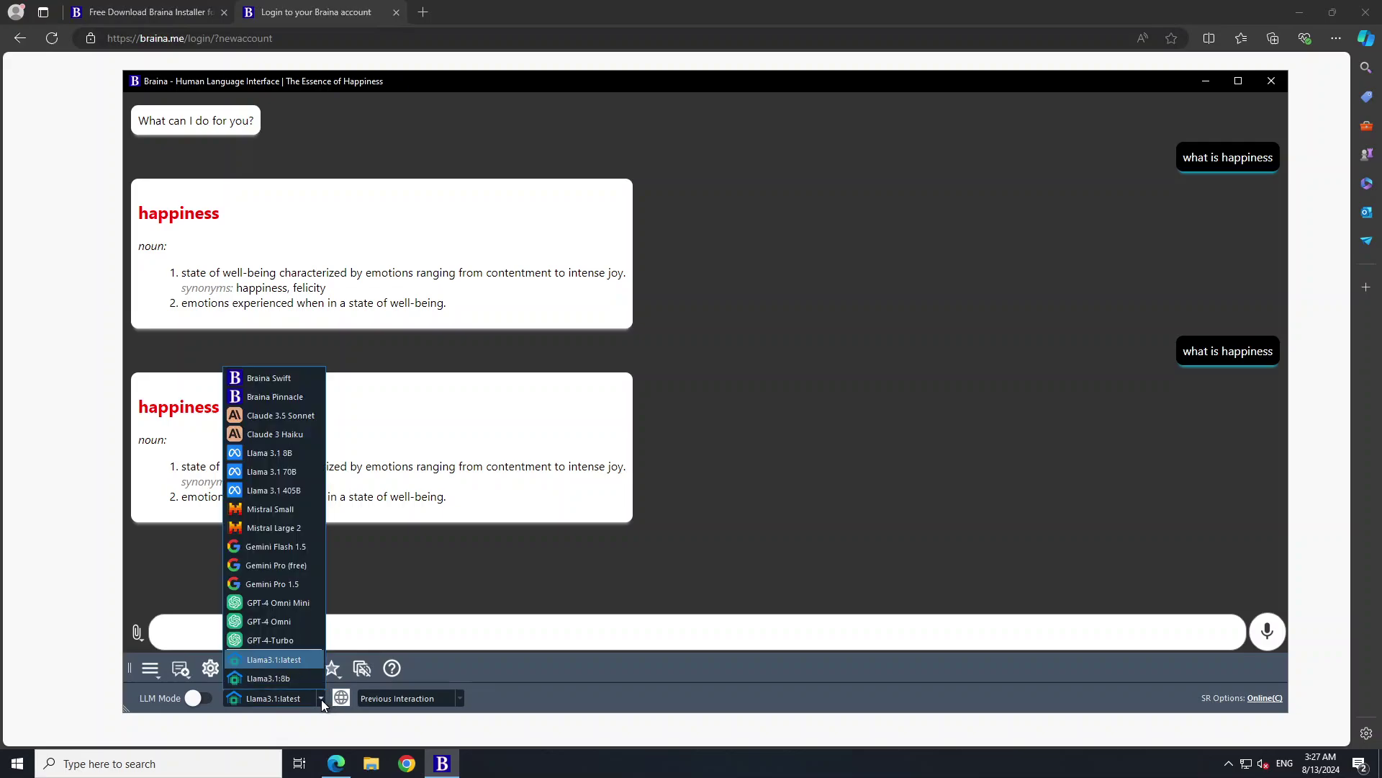
{"action": "left_click", "coordinate": [321, 698]}
{"action": "left_click", "coordinate": [393, 702]}
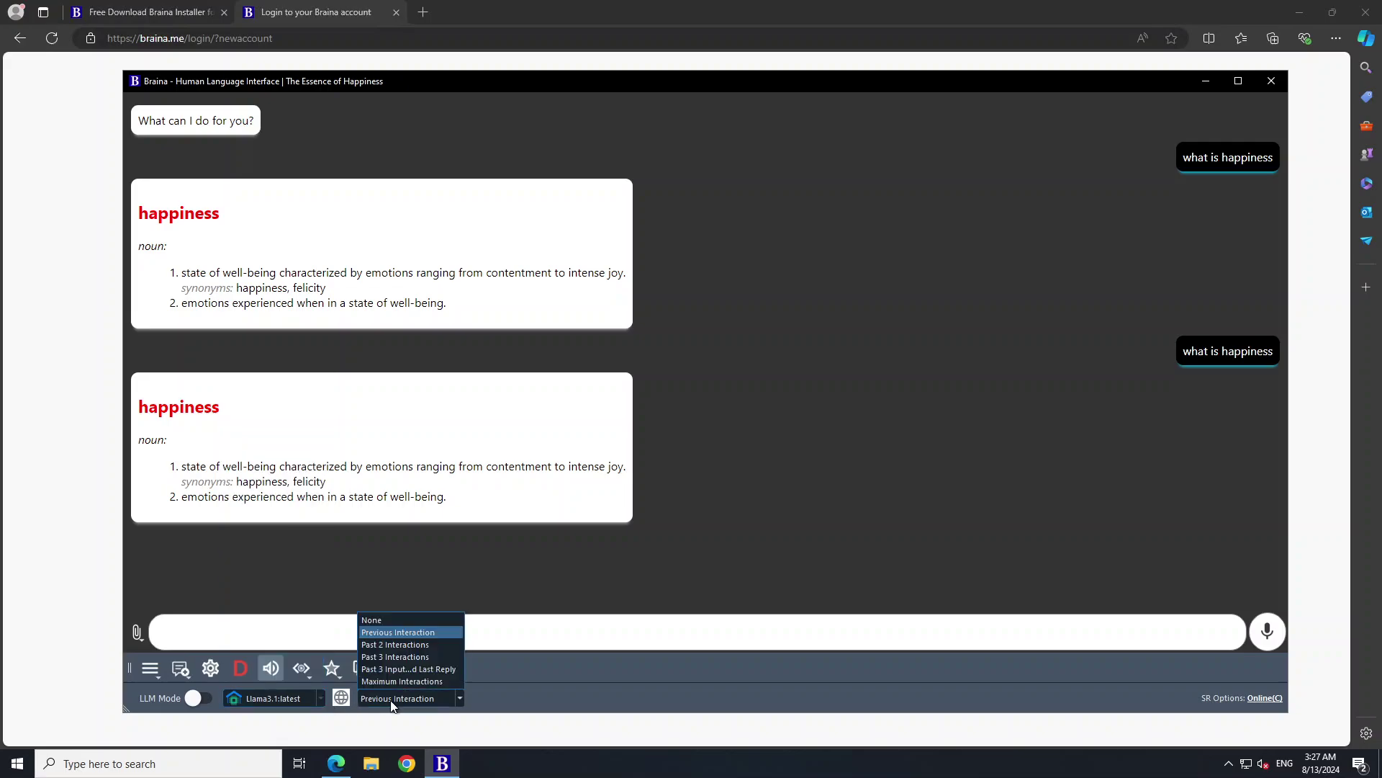
{"action": "left_click", "coordinate": [206, 698]}
{"action": "left_click", "coordinate": [286, 622]}
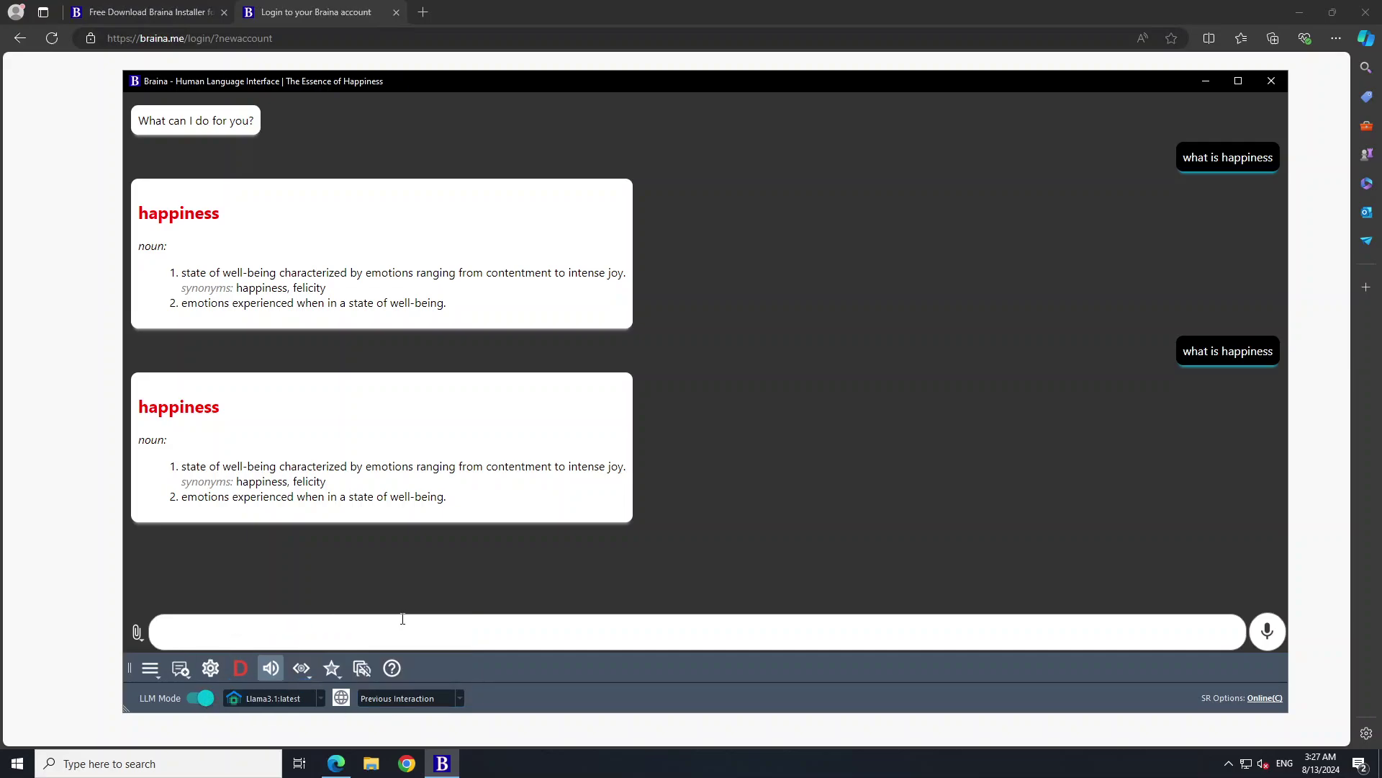
{"action": "type", "text": "what is happiness"}
{"action": "key", "text": "Return"}
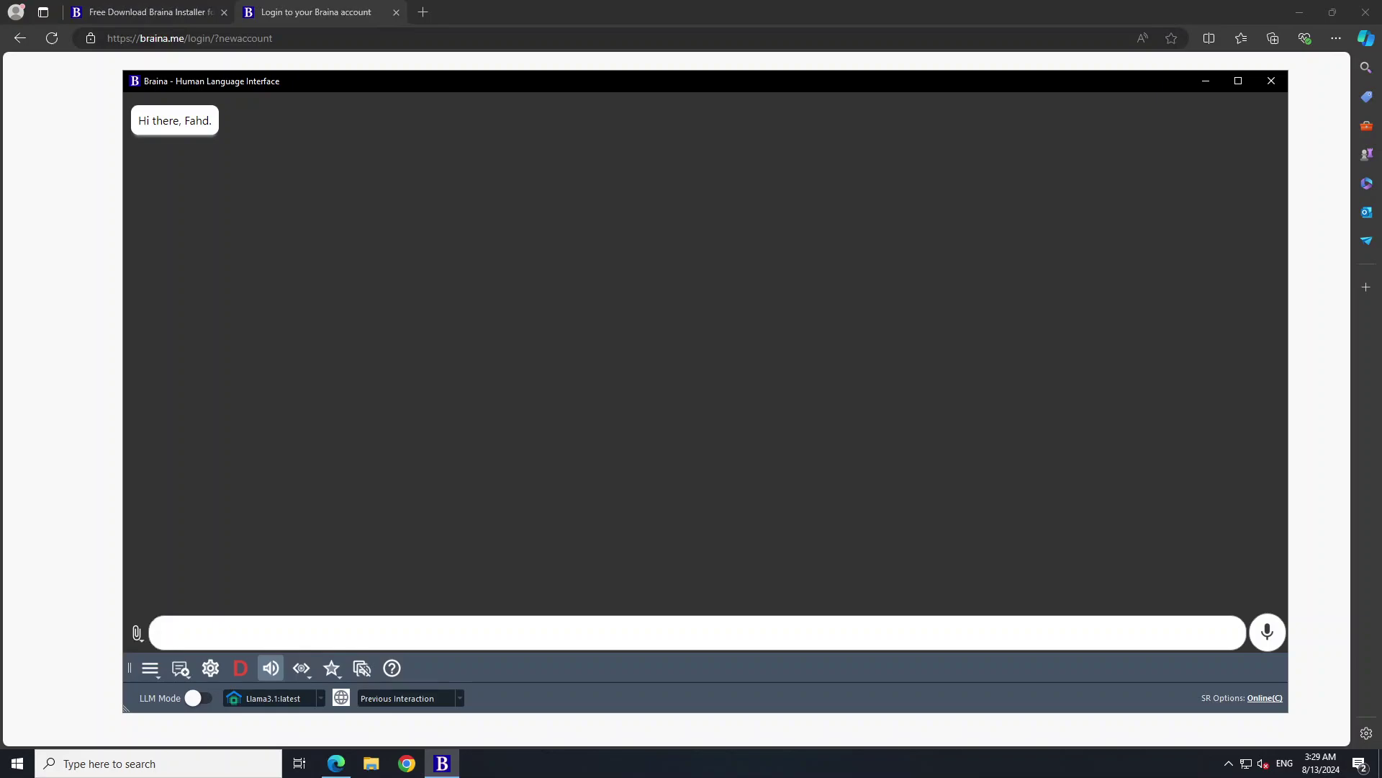
View the attachment types available for a prompt, then switch to the Braina download page in Edge.
{"action": "left_click", "coordinate": [136, 636]}
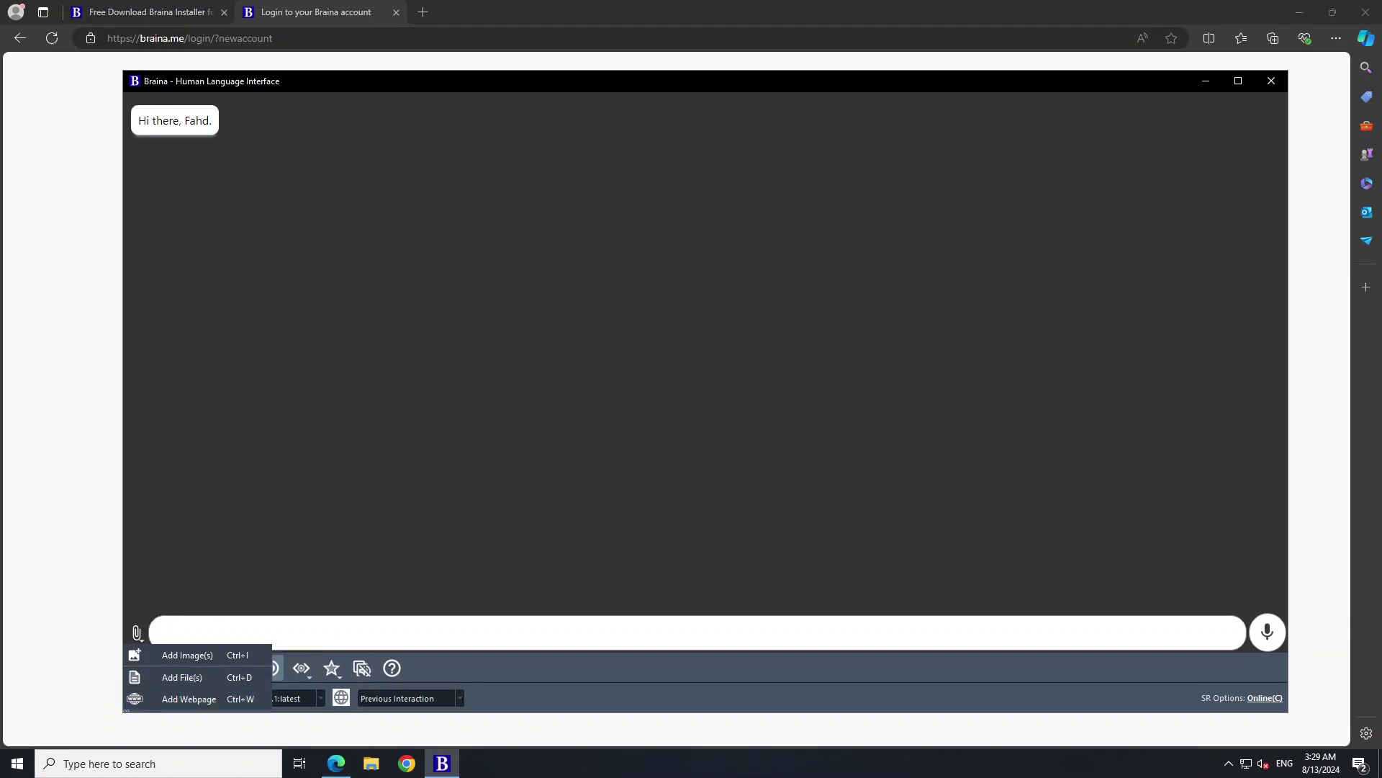
{"action": "key", "text": "Escape"}
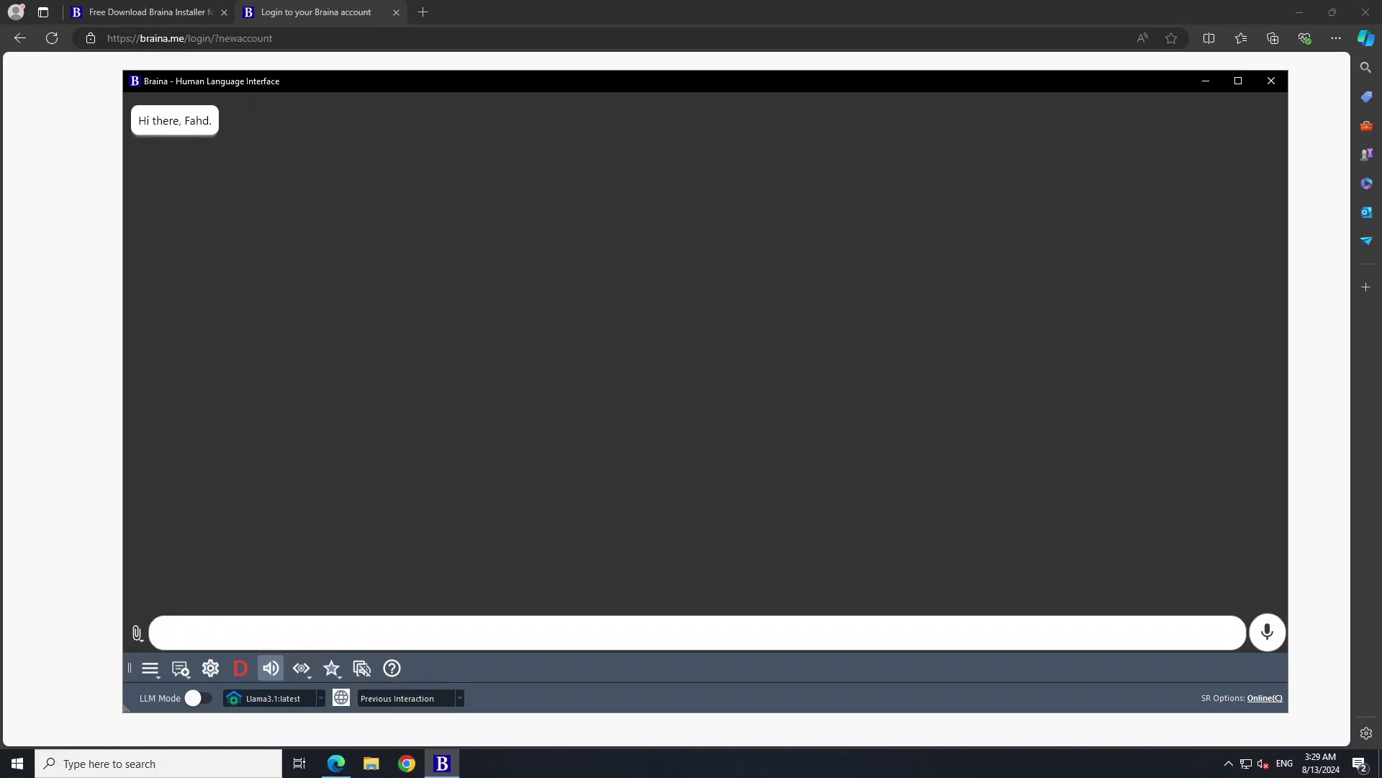
{"action": "left_click", "coordinate": [150, 12]}
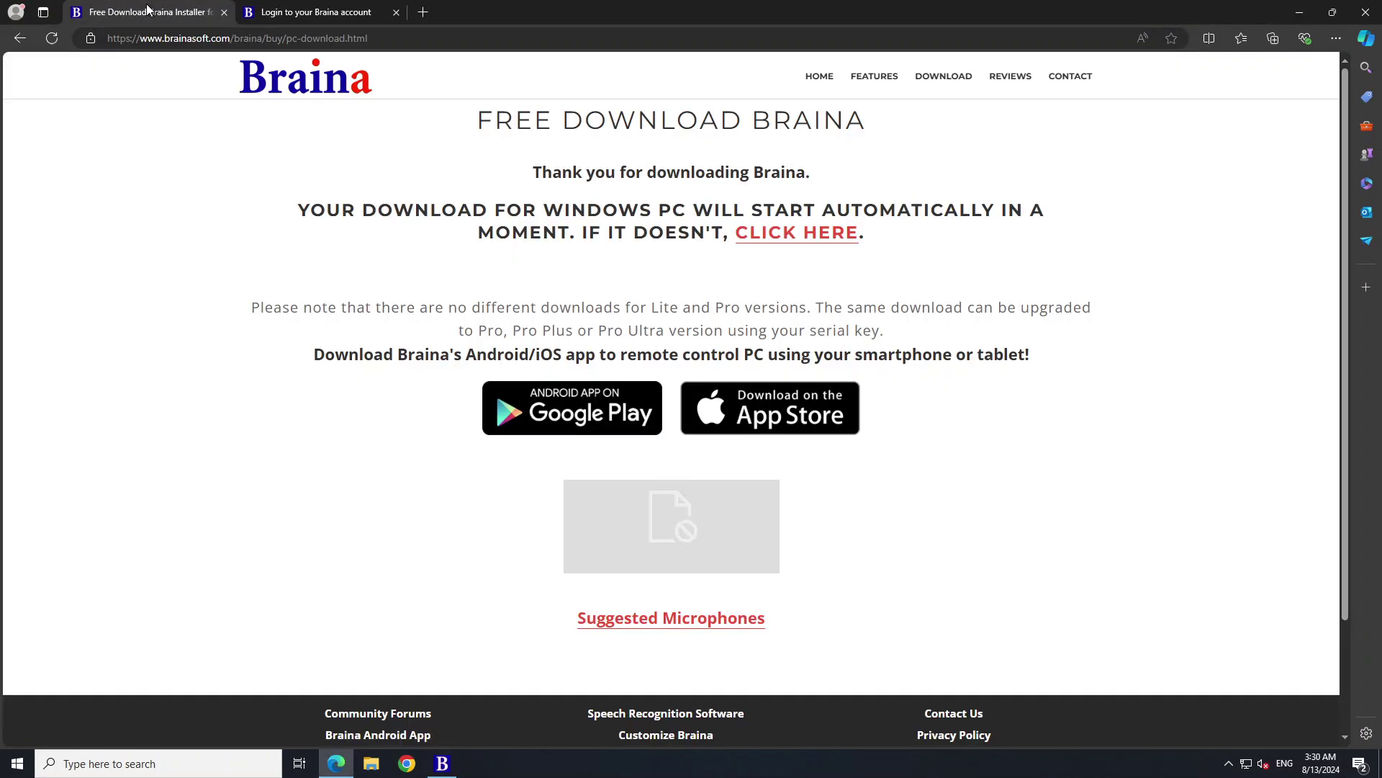